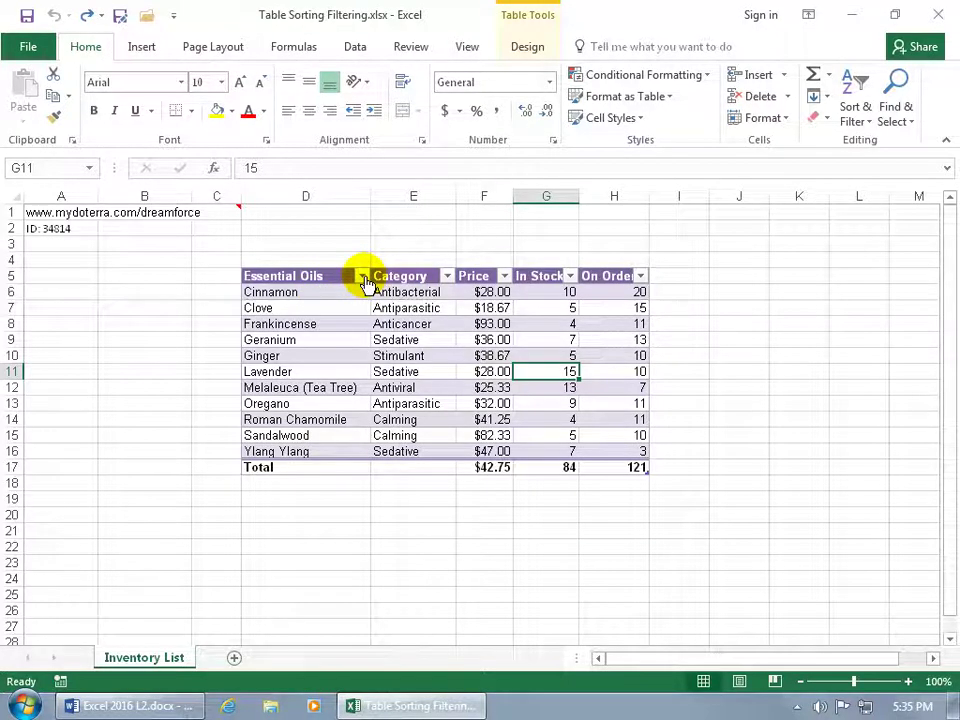
Step: Filter the Essential Oils column to show only Cinnamon and Clove
click(363, 277)
click(172, 459)
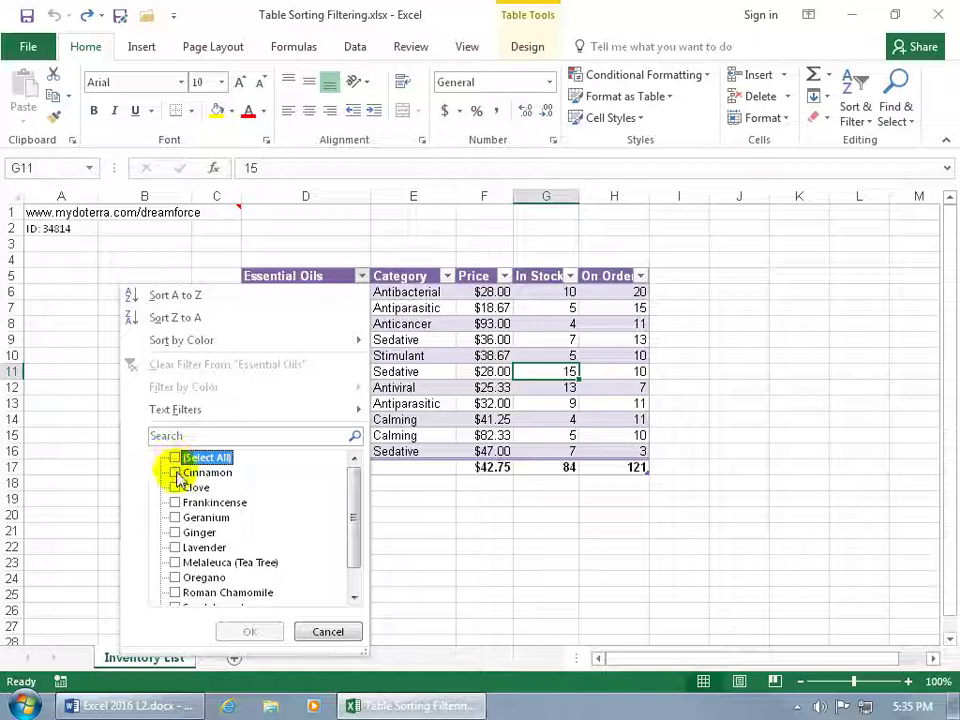
click(175, 472)
click(175, 487)
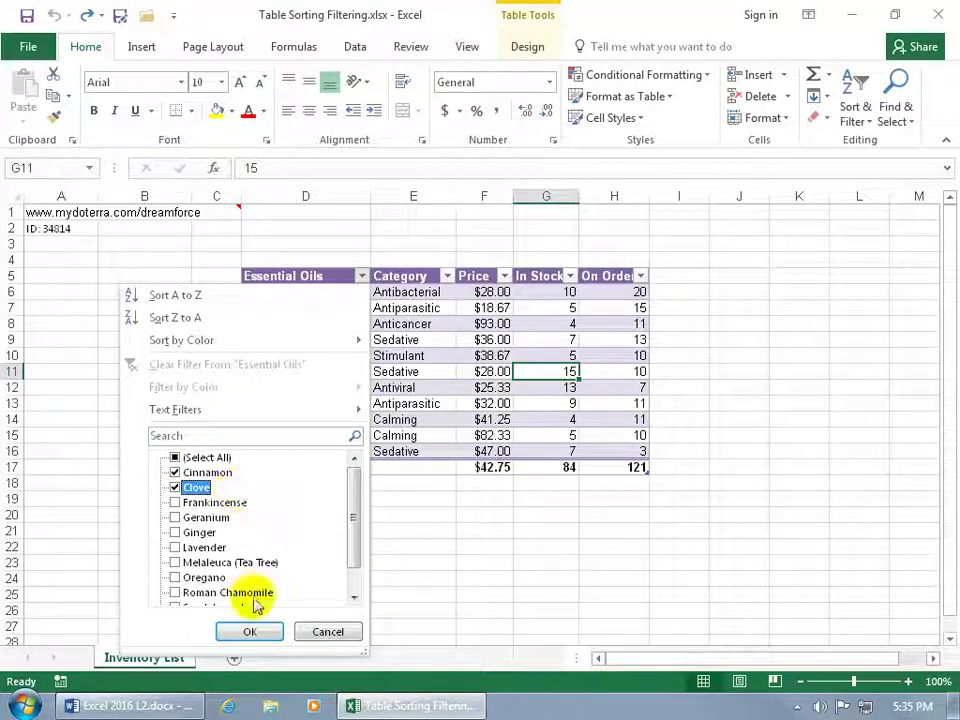
click(251, 631)
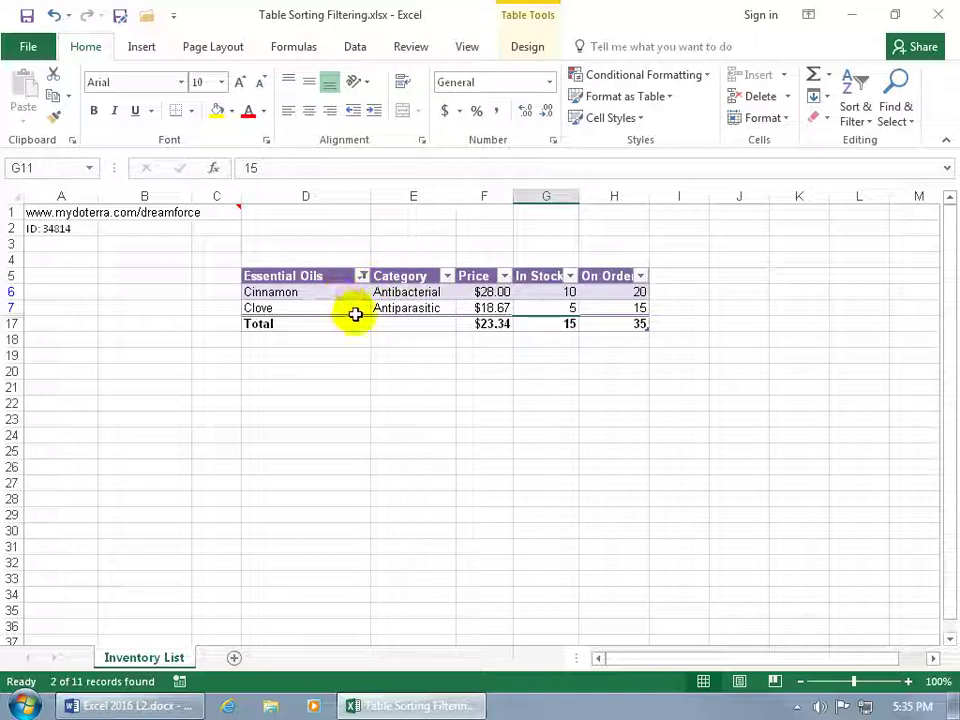
Step: View the summary functions available for the Price column's total in cell F17
click(494, 326)
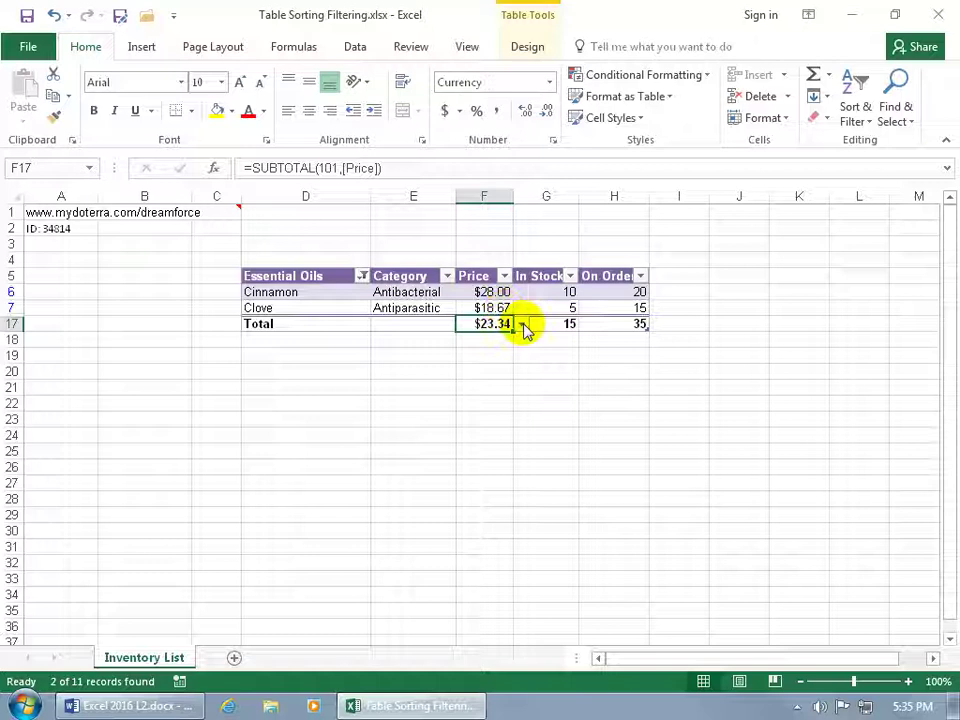
click(521, 324)
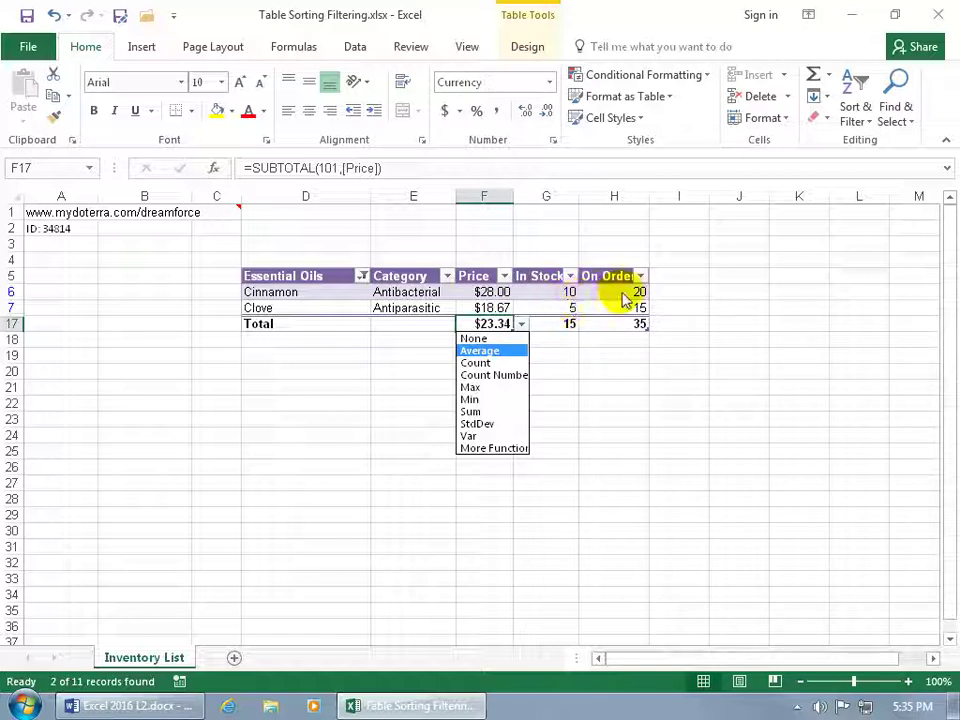
click(389, 305)
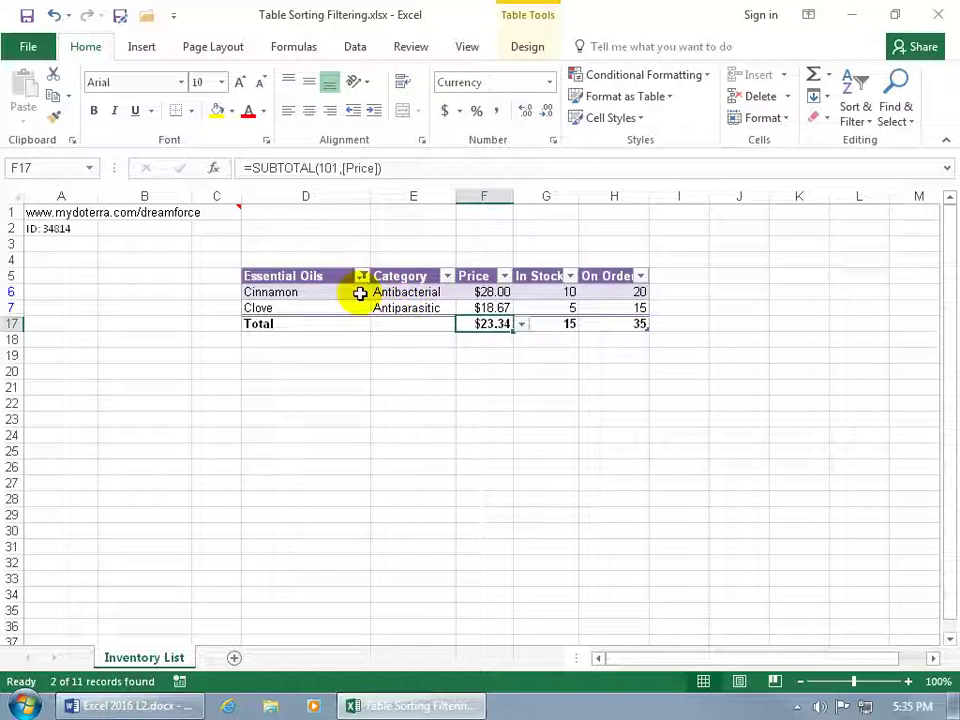
Step: Reset the Essential Oils filter by selecting all items, so that every oil is shown
mouse_move(365, 283)
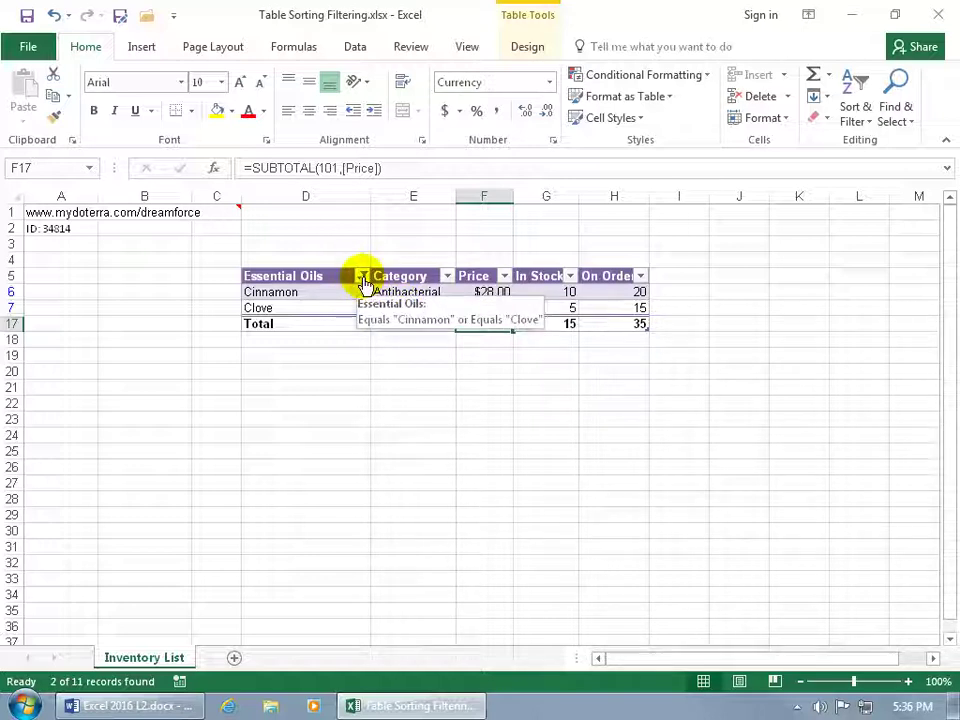
click(364, 280)
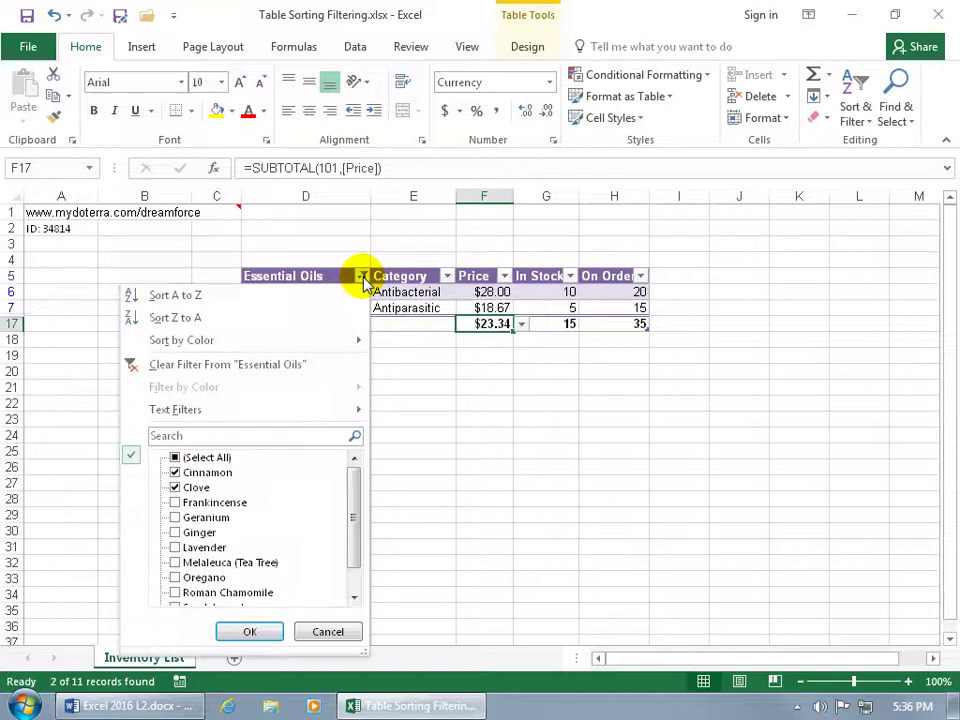
click(175, 457)
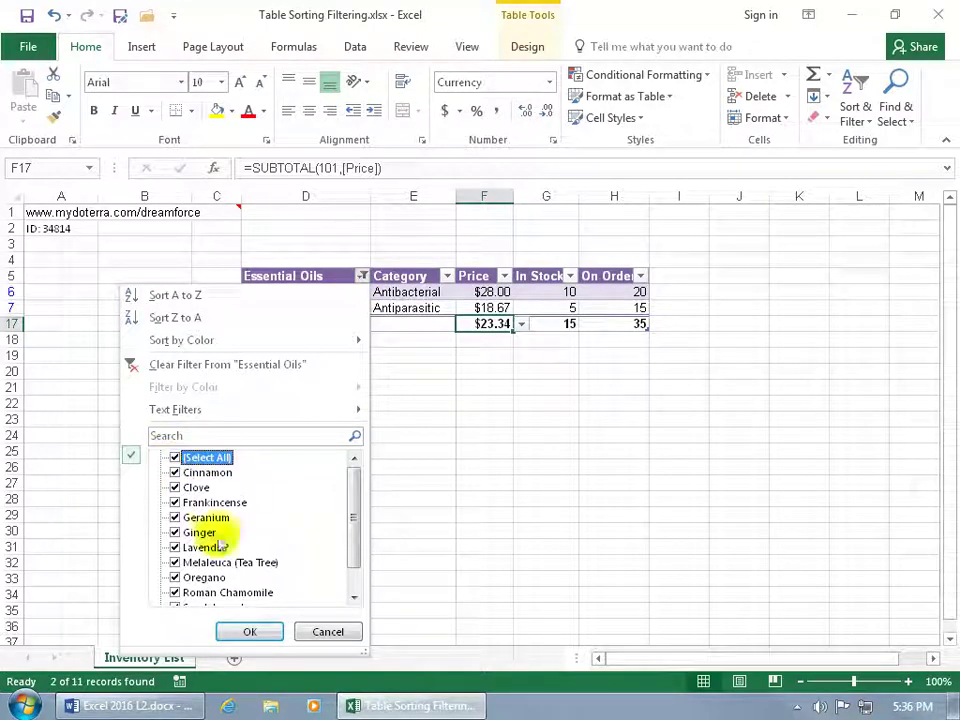
click(245, 632)
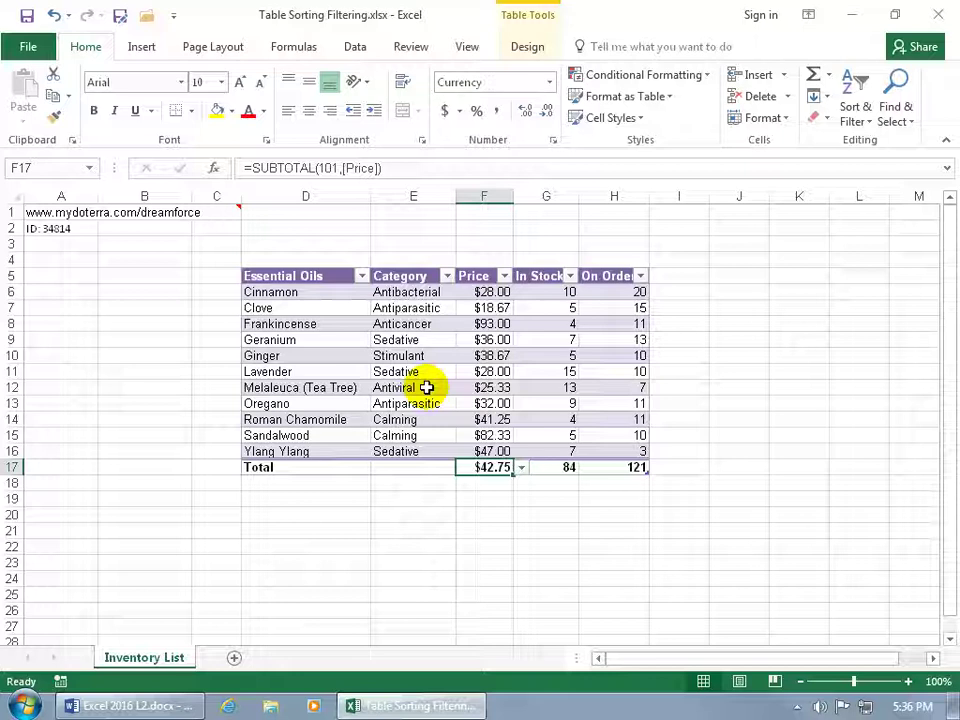
Step: Filter the Category column to show only Antibacterial and Anticancer
click(447, 277)
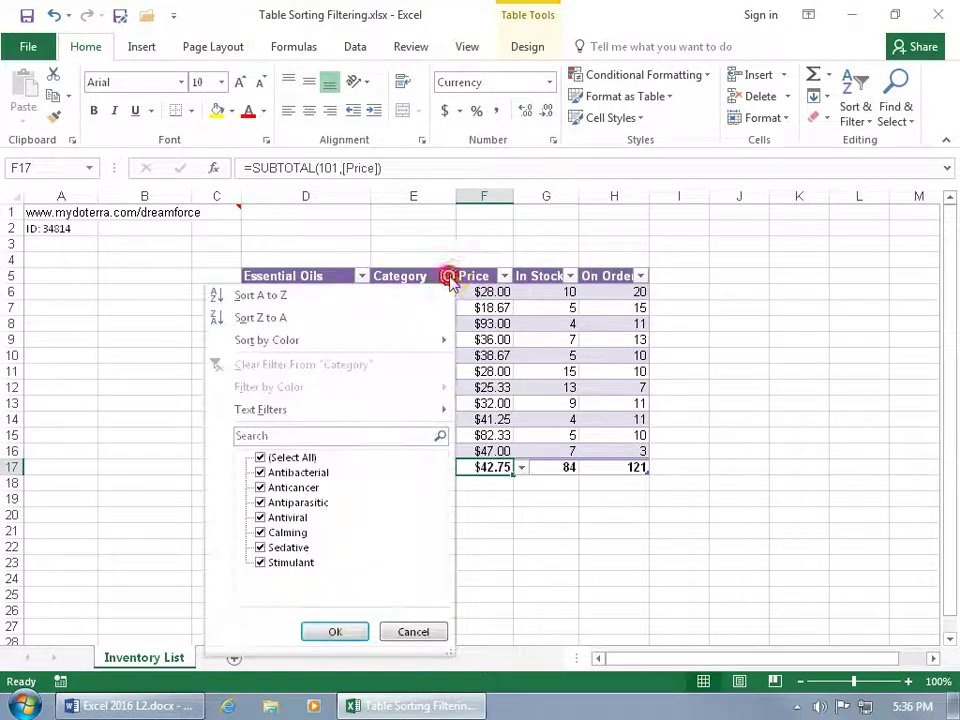
click(259, 457)
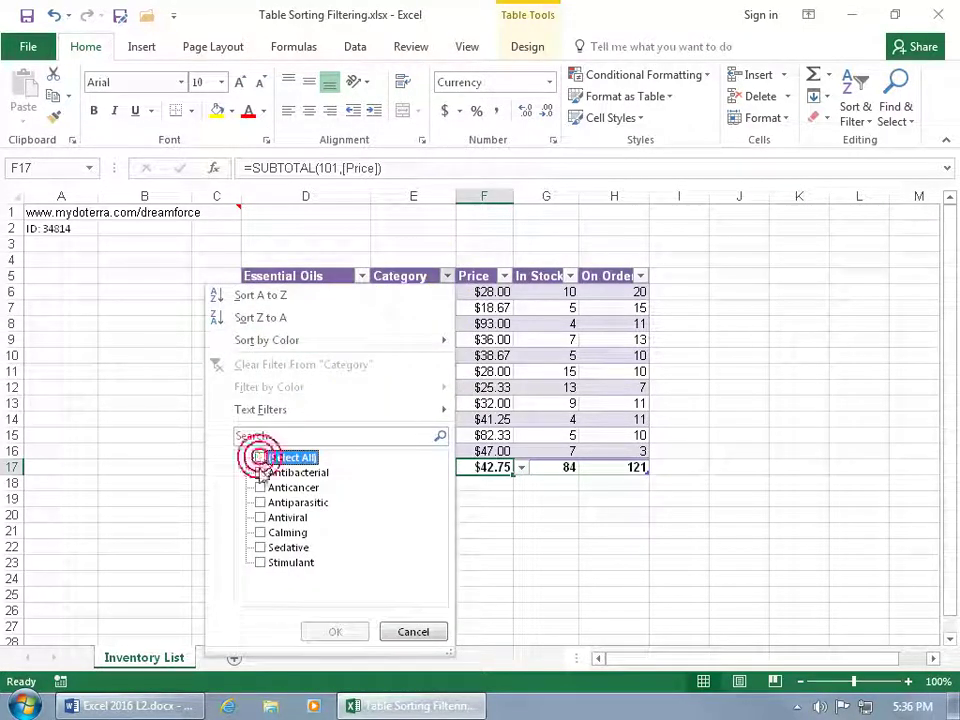
click(260, 472)
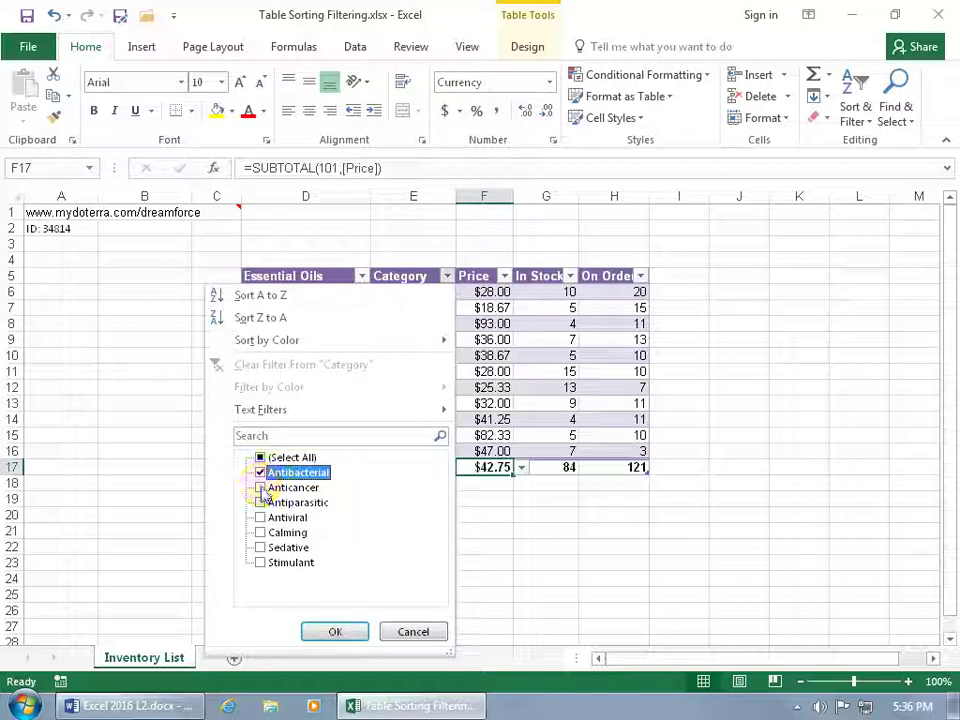
click(260, 487)
click(318, 632)
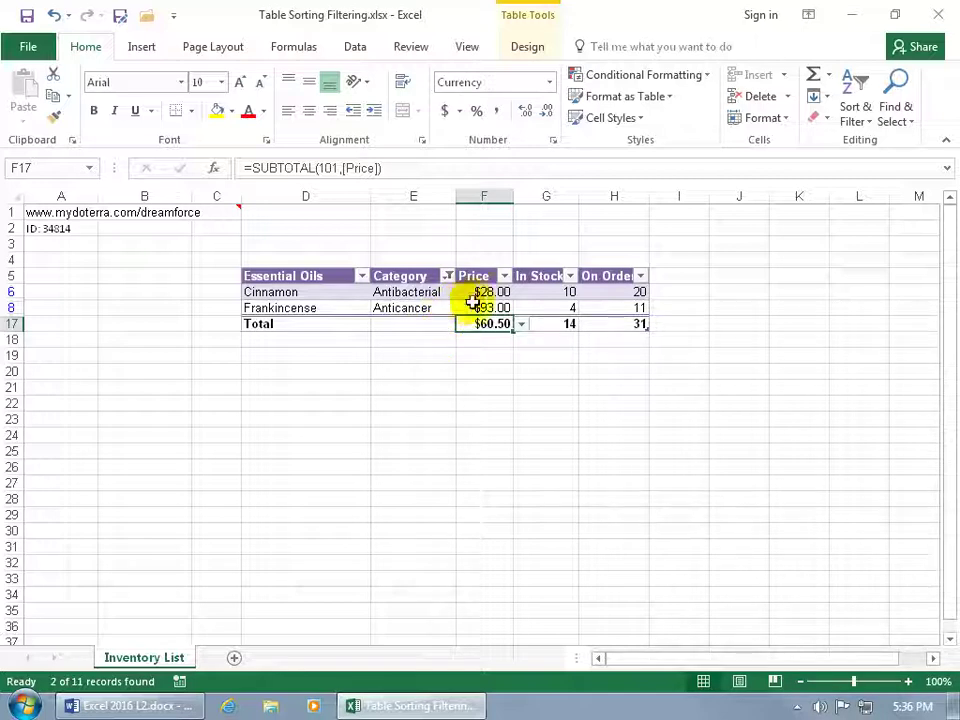
Step: Add a number filter to the Price column that shows rows where the price is less than 30
click(505, 277)
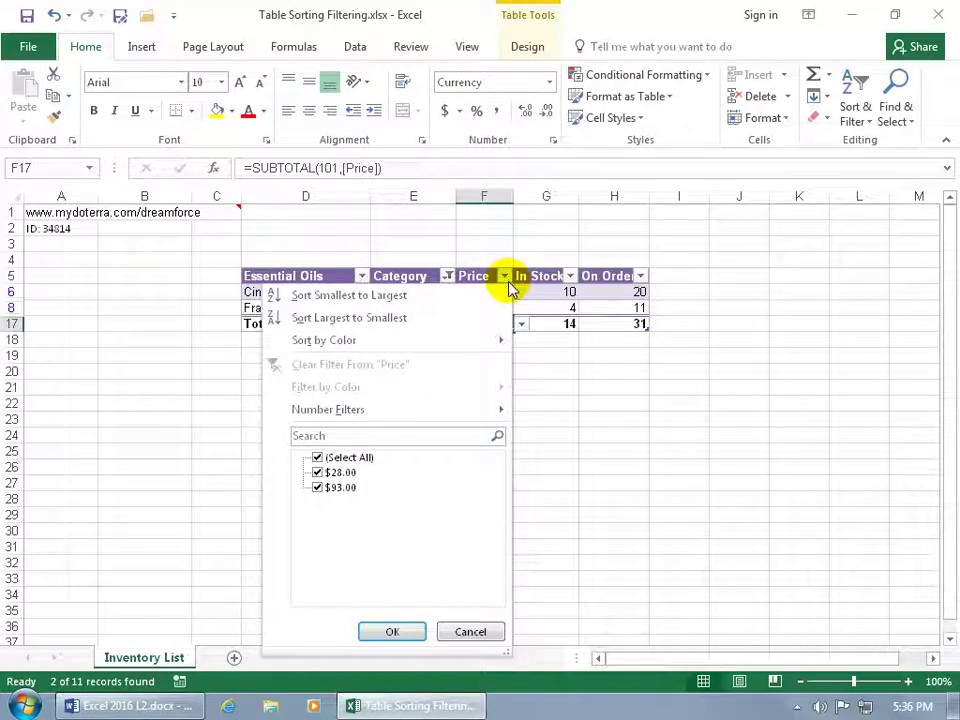
mouse_move(433, 416)
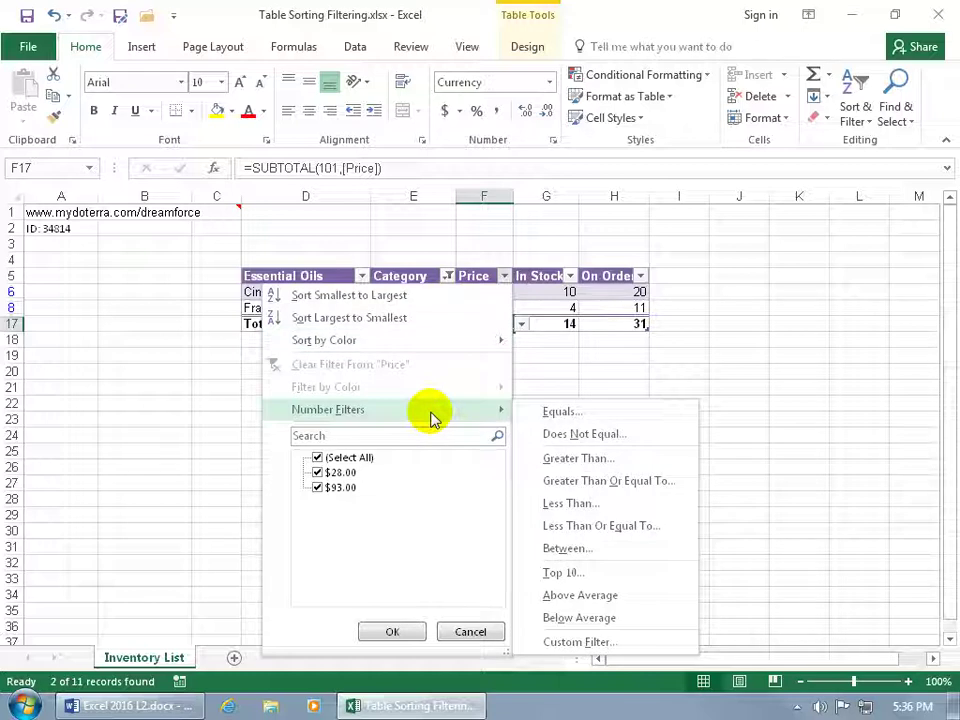
click(572, 505)
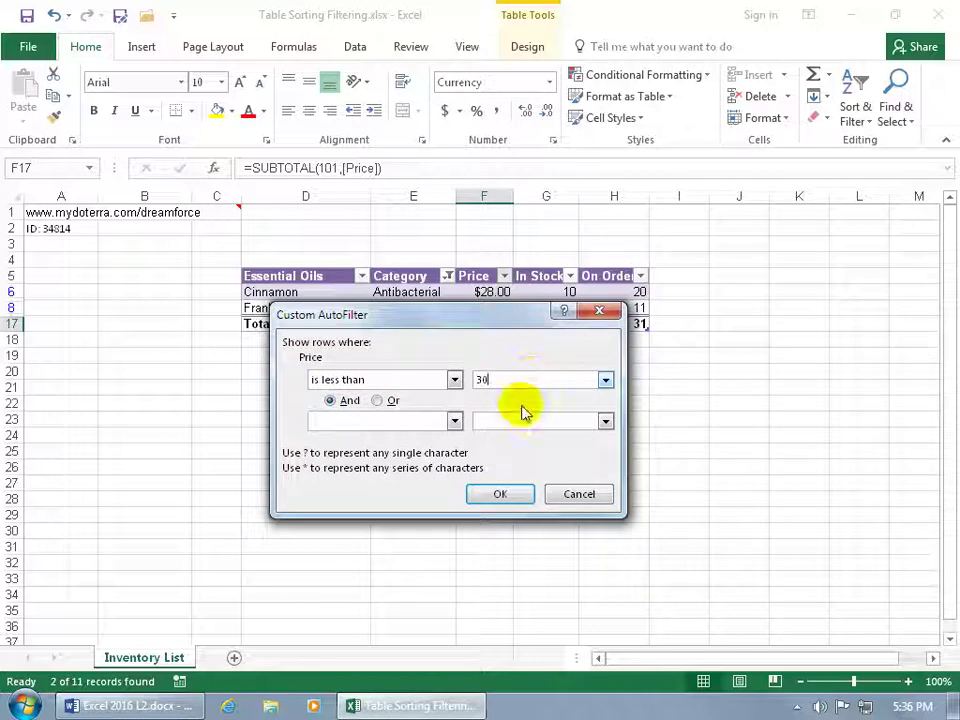
click(499, 494)
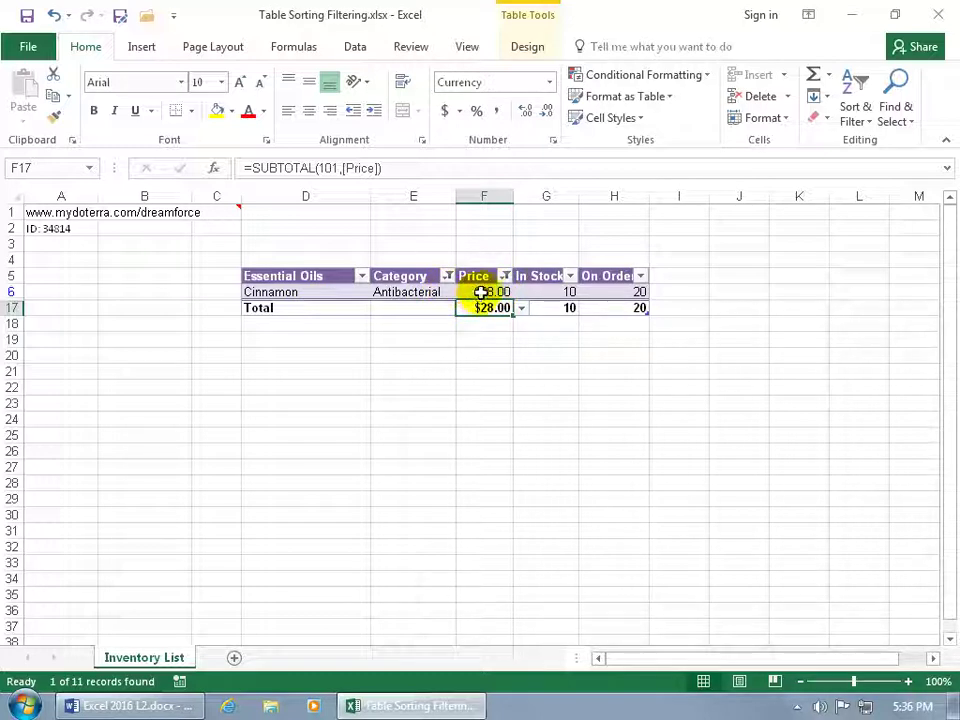
Step: Clear the filters from the Price and Category columns
click(505, 276)
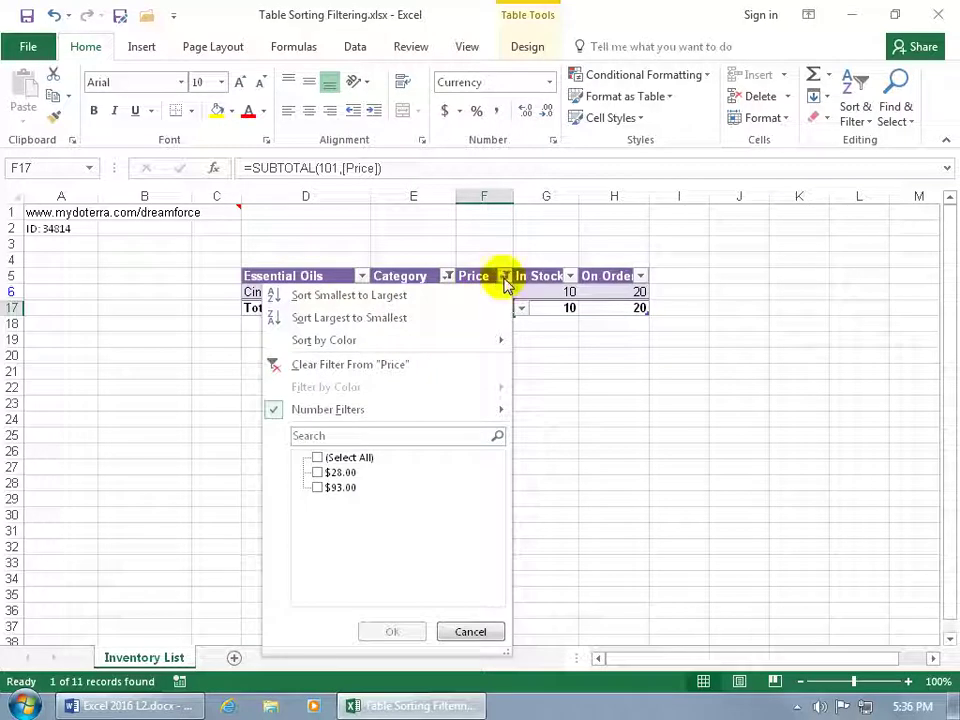
click(380, 366)
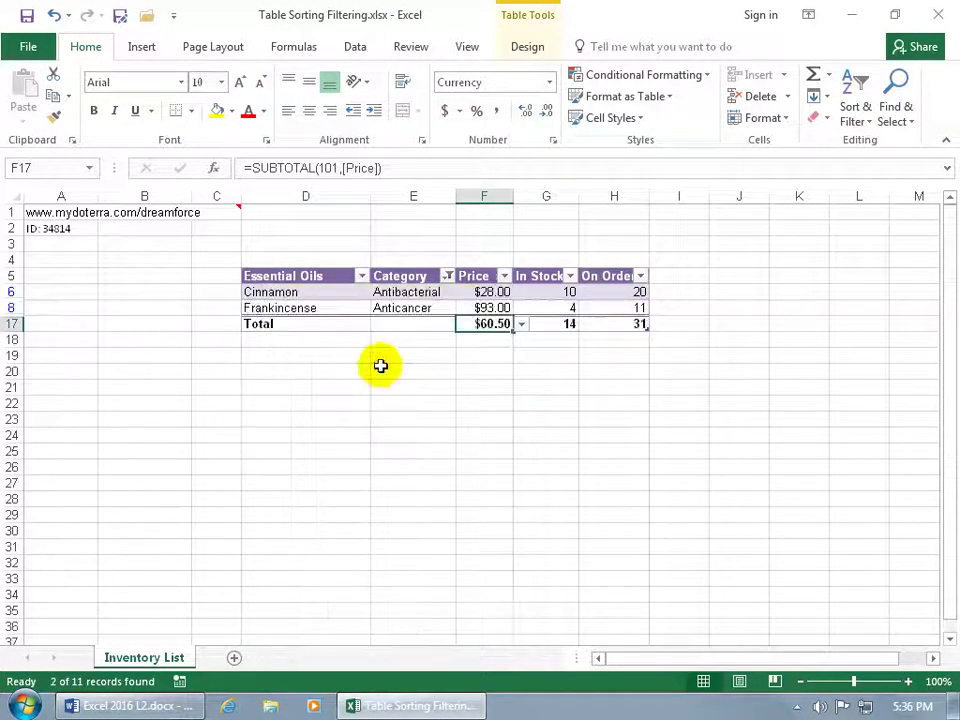
click(446, 276)
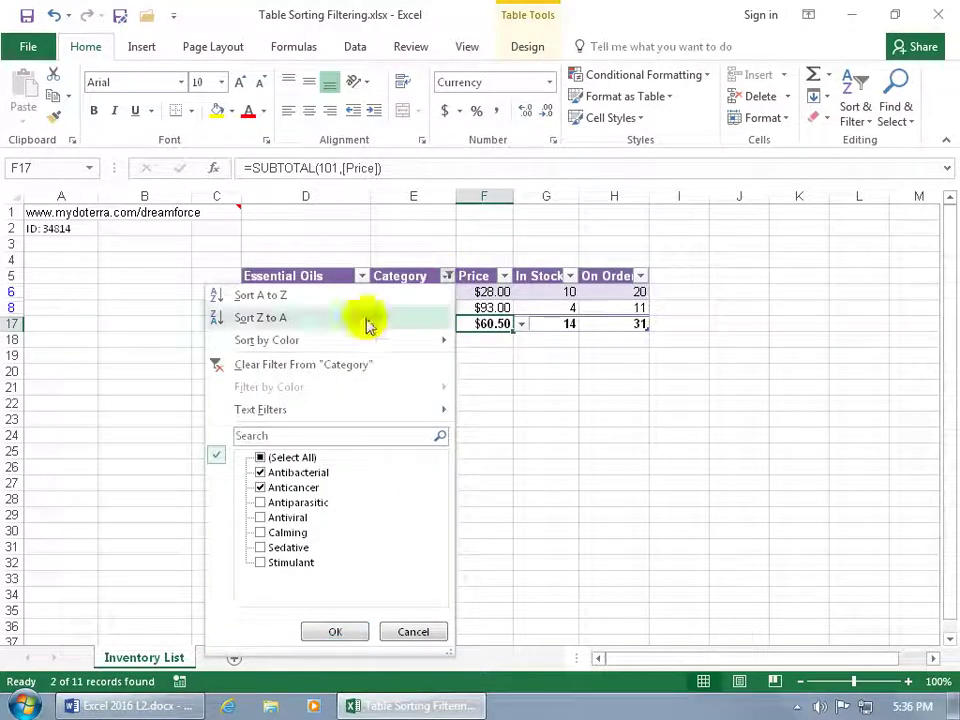
click(323, 366)
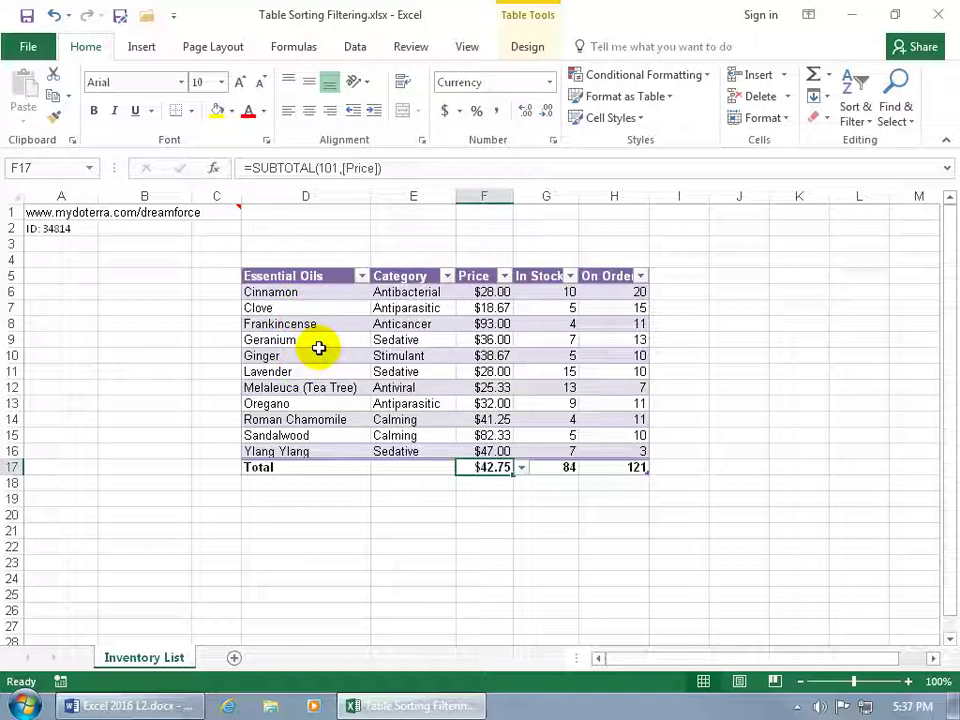
Step: Sort the table by the Essential Oils column from Z to A
click(361, 275)
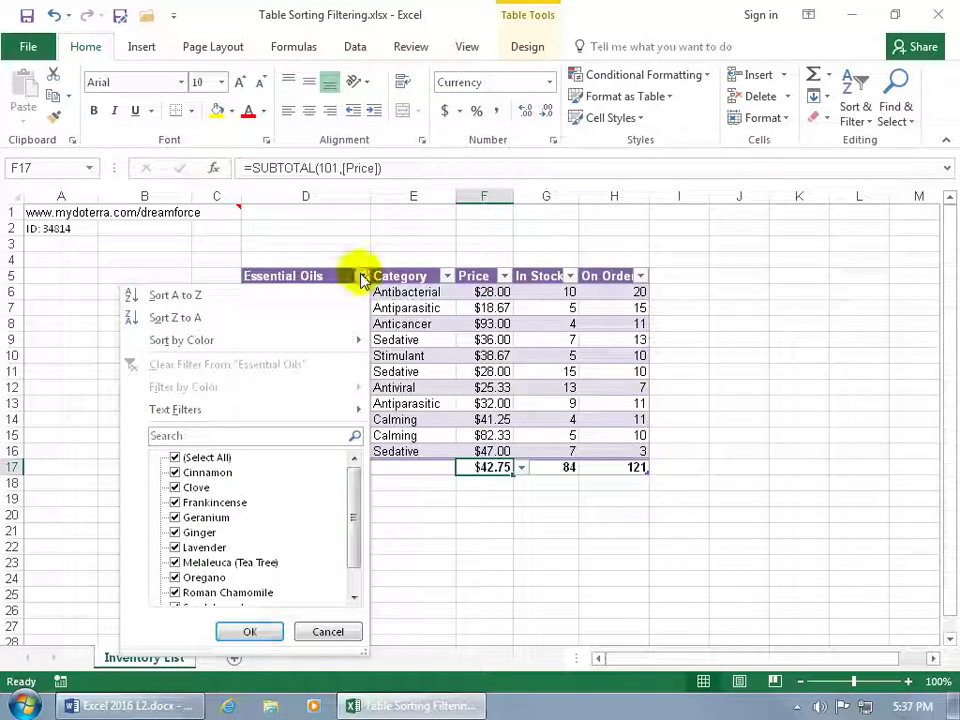
click(240, 318)
click(240, 319)
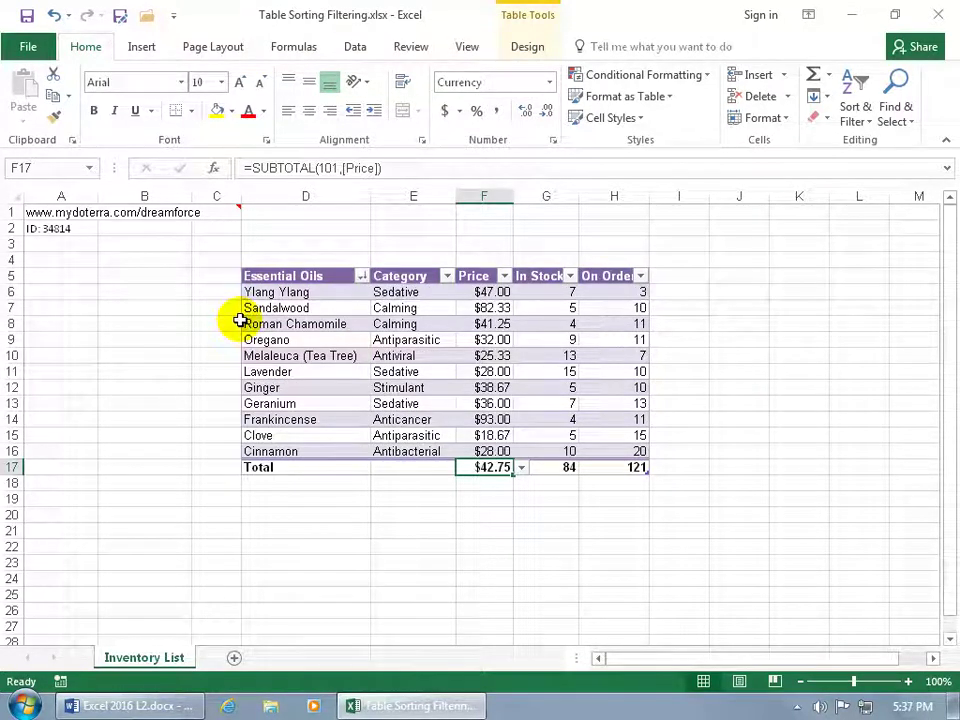
Step: Change the custom sort order of the Essential Oils level to A to Z and apply it
click(361, 276)
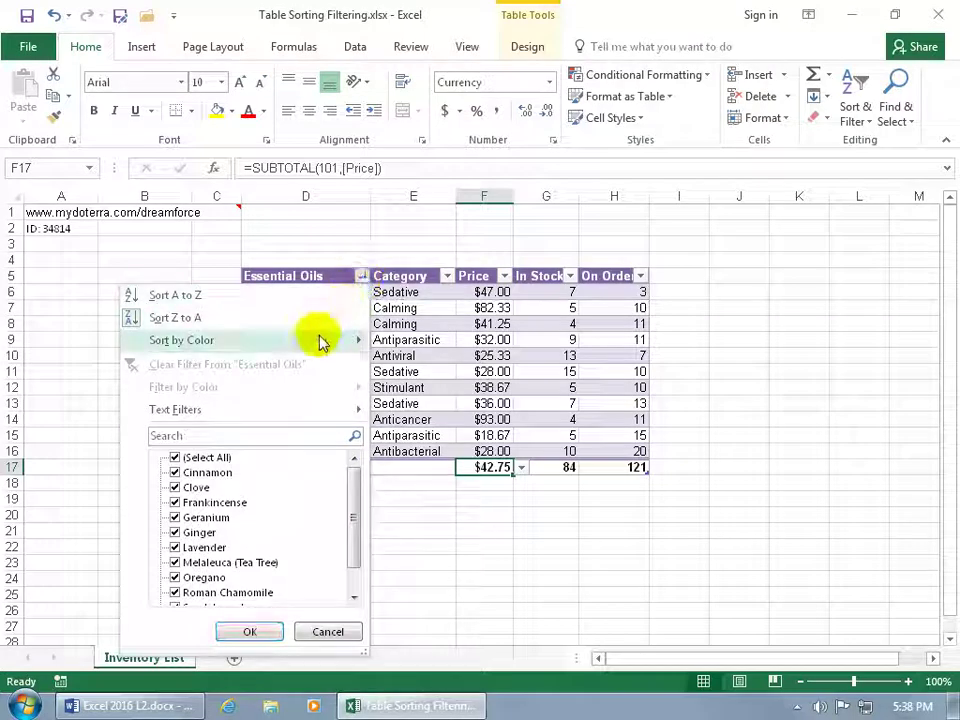
mouse_move(319, 339)
click(410, 343)
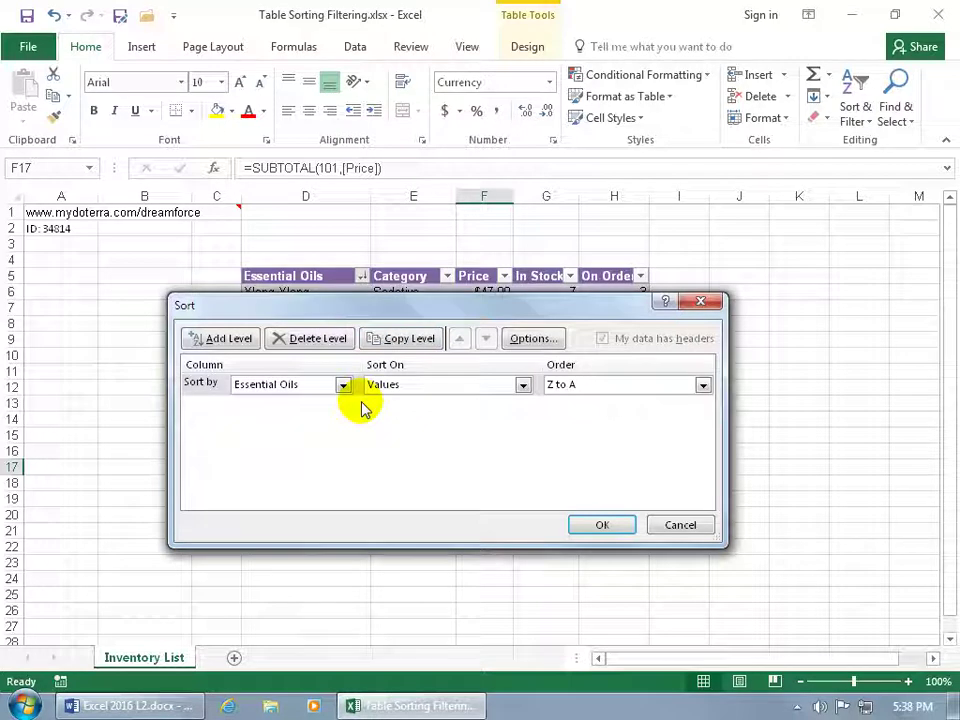
click(703, 386)
click(675, 403)
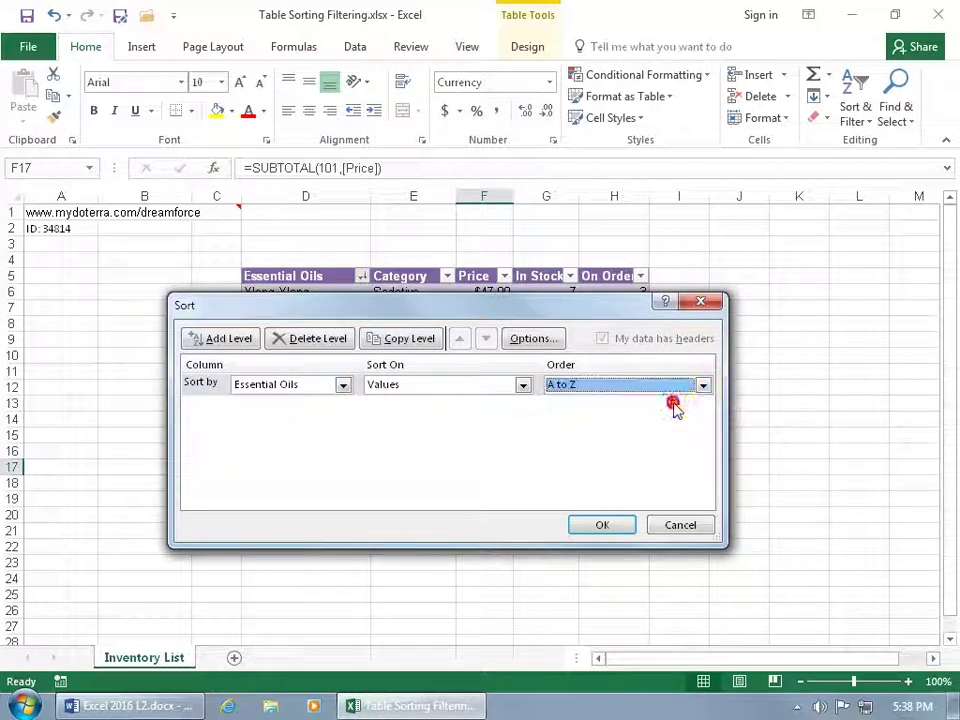
click(612, 528)
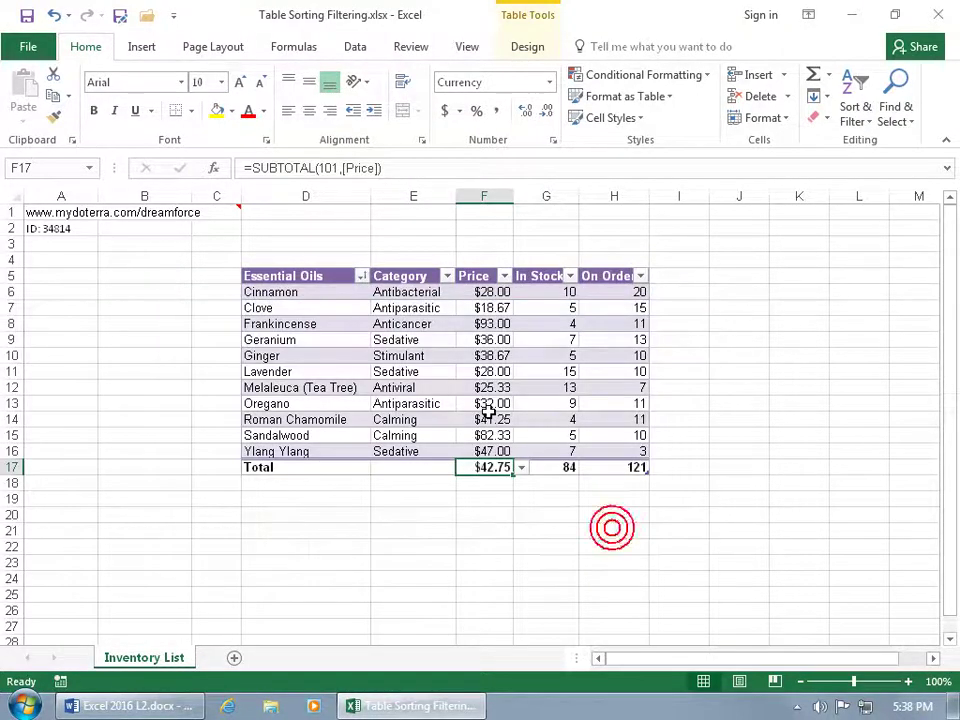
Step: Delete the Essential Oils level from the table's custom sort settings and apply the change
click(362, 276)
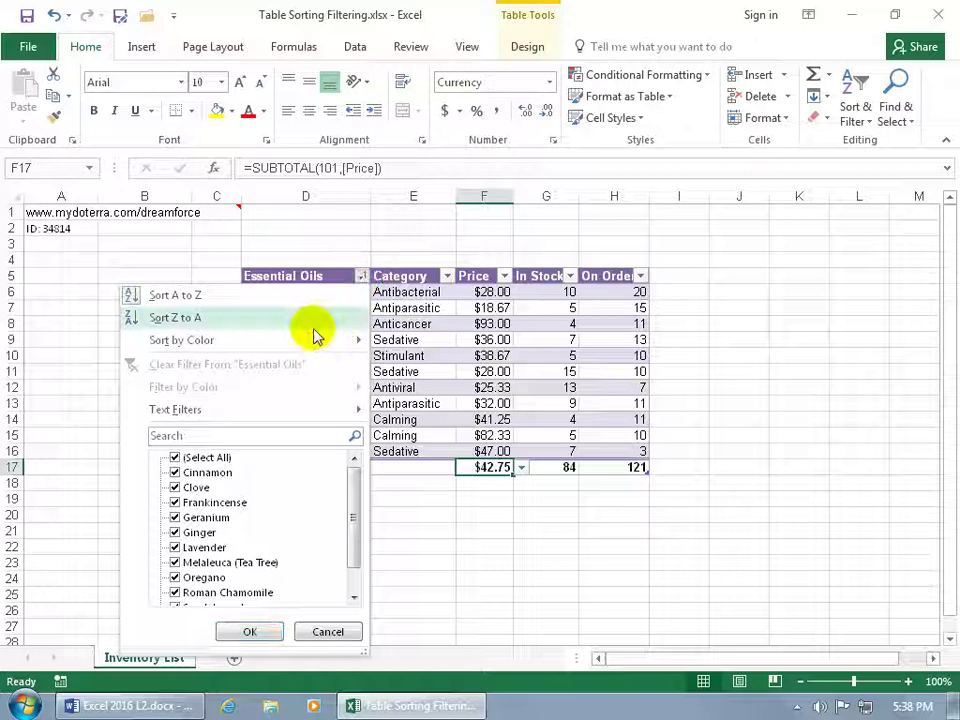
mouse_move(312, 344)
click(410, 342)
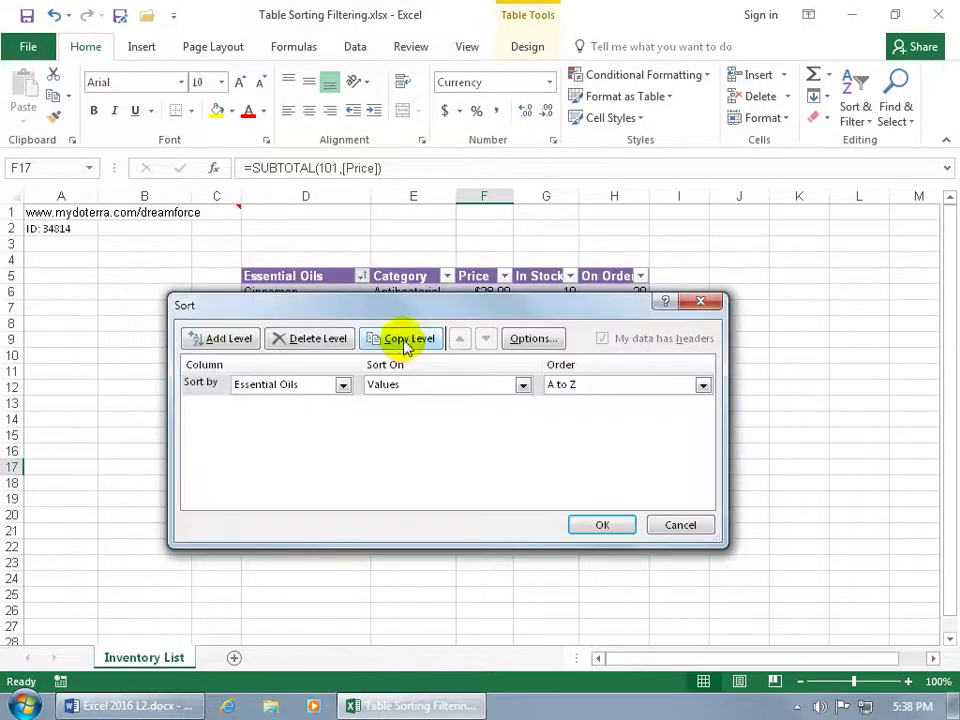
click(318, 339)
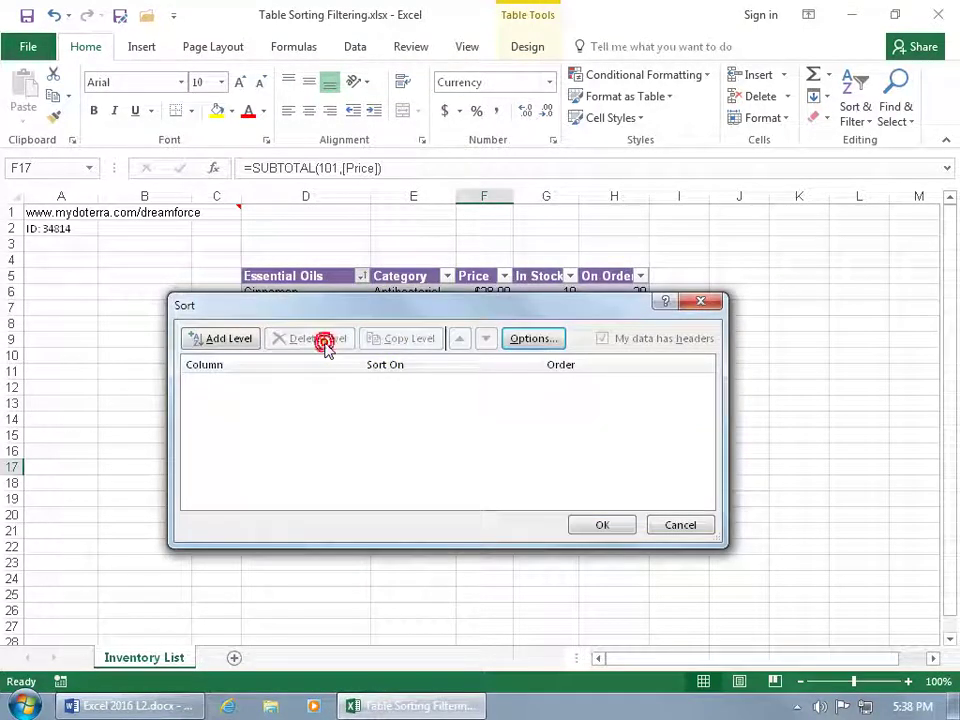
click(604, 529)
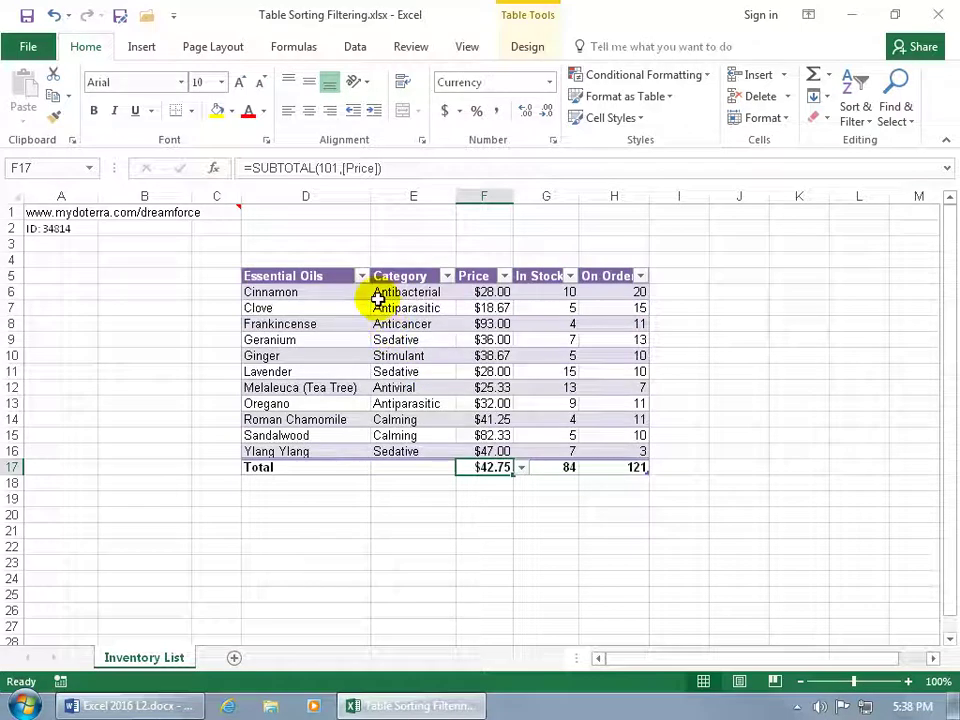
Step: Sort the table by Essential Oils from Z to A, and clear that sort by deleting its level in the custom sort settings
click(361, 276)
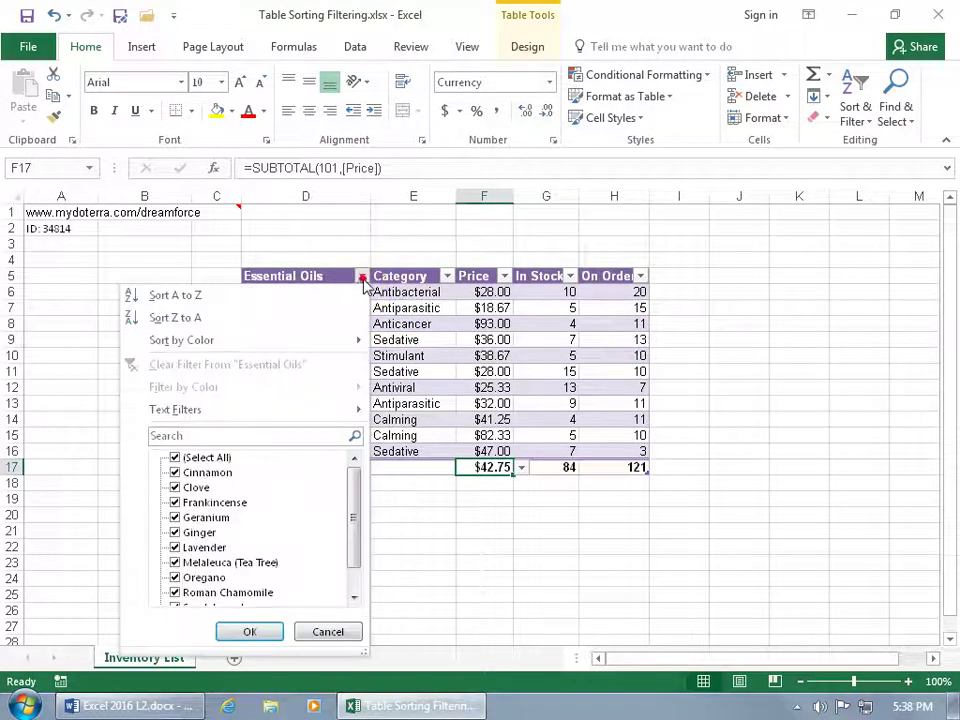
click(313, 316)
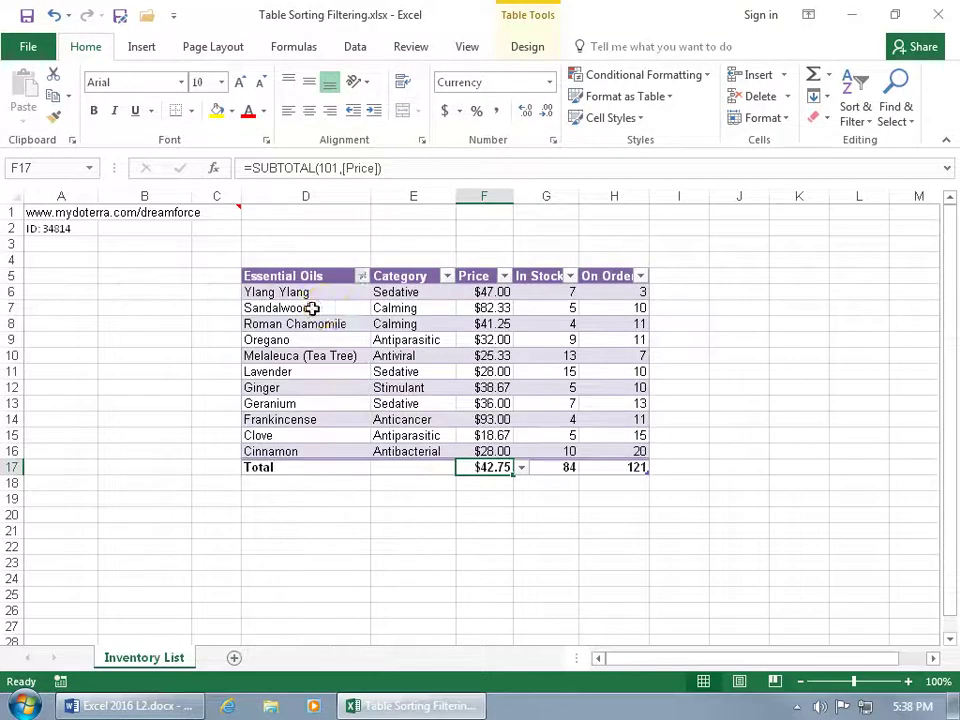
click(362, 276)
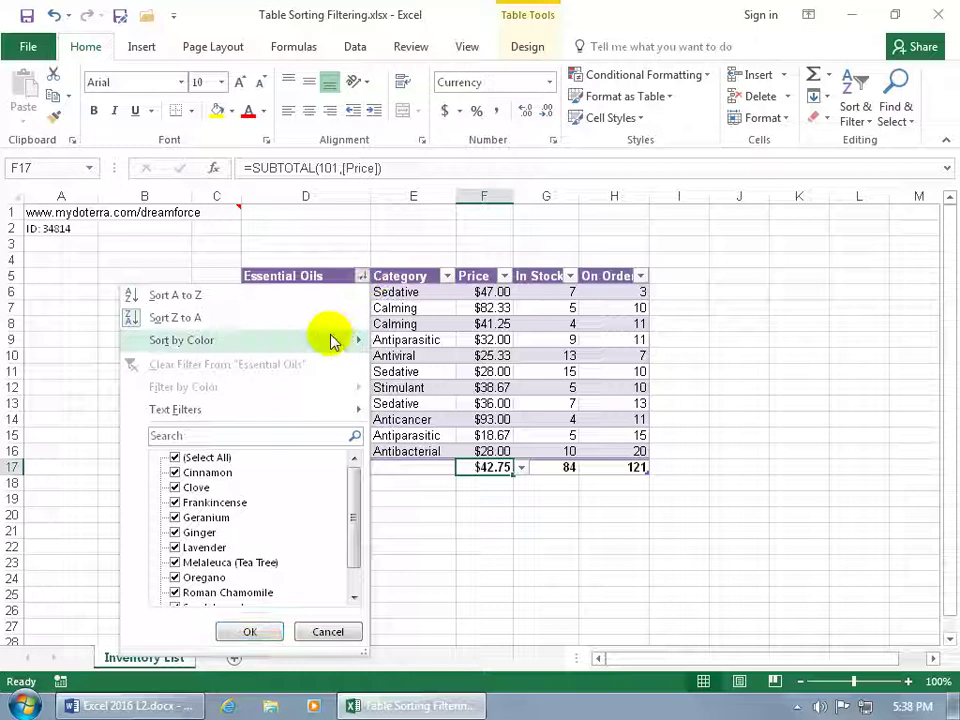
mouse_move(332, 339)
click(424, 342)
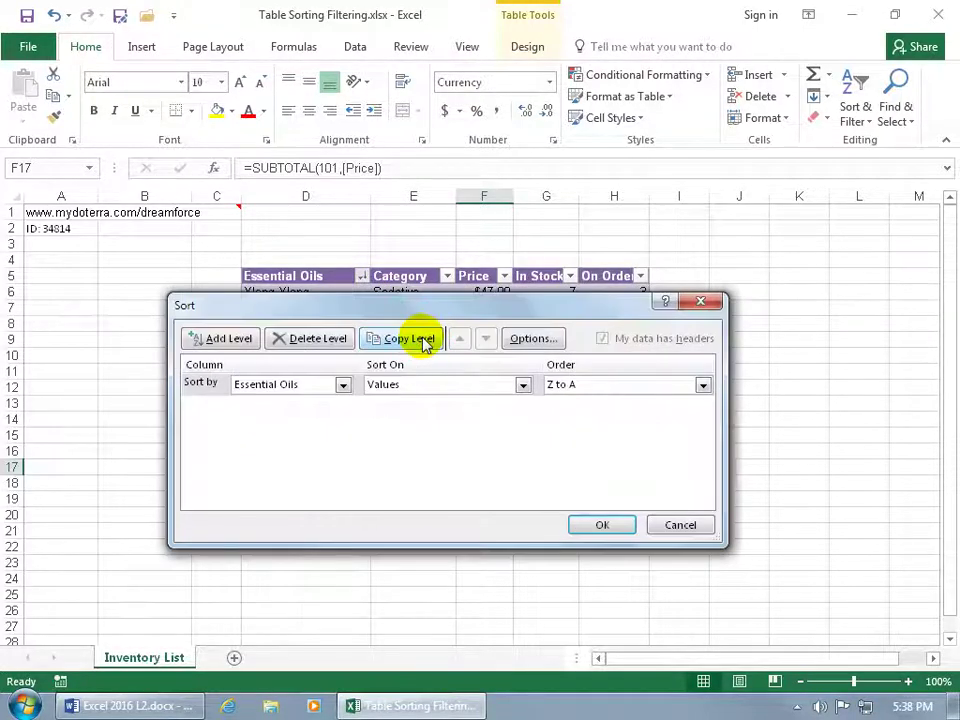
click(335, 342)
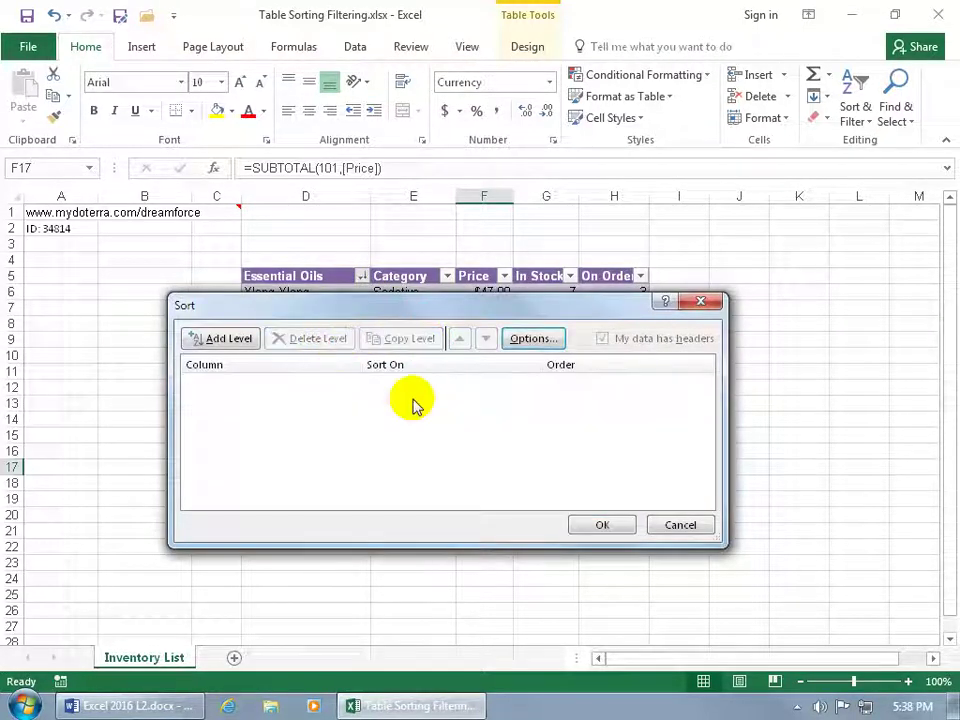
click(585, 524)
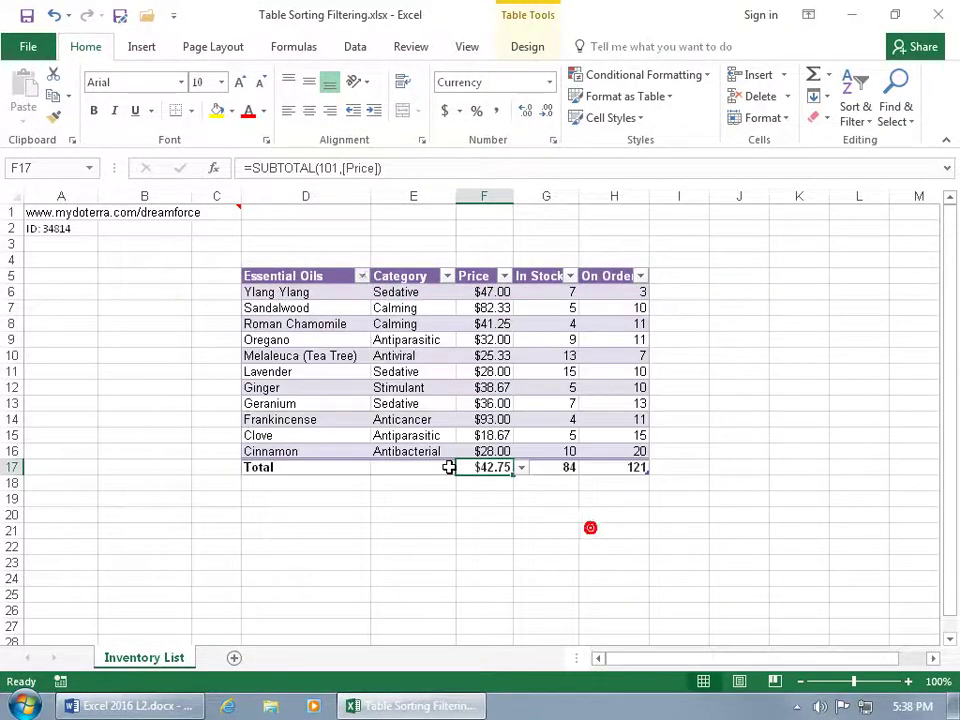
Step: Apply a custom sort to the table by the Category column, on values, in A to Z order
click(447, 276)
mouse_move(413, 343)
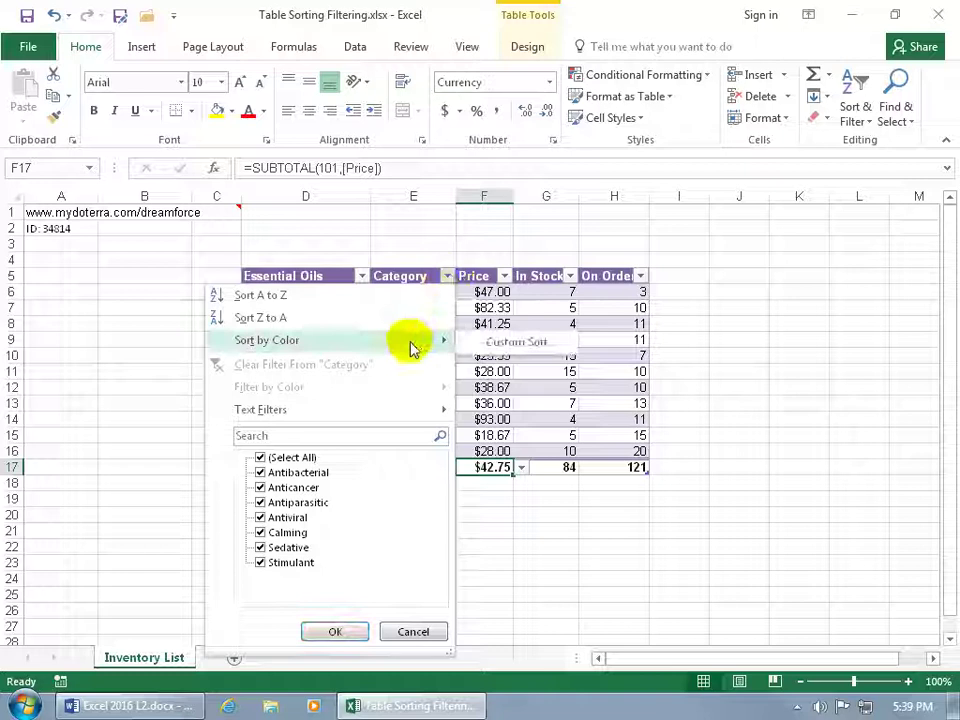
click(484, 344)
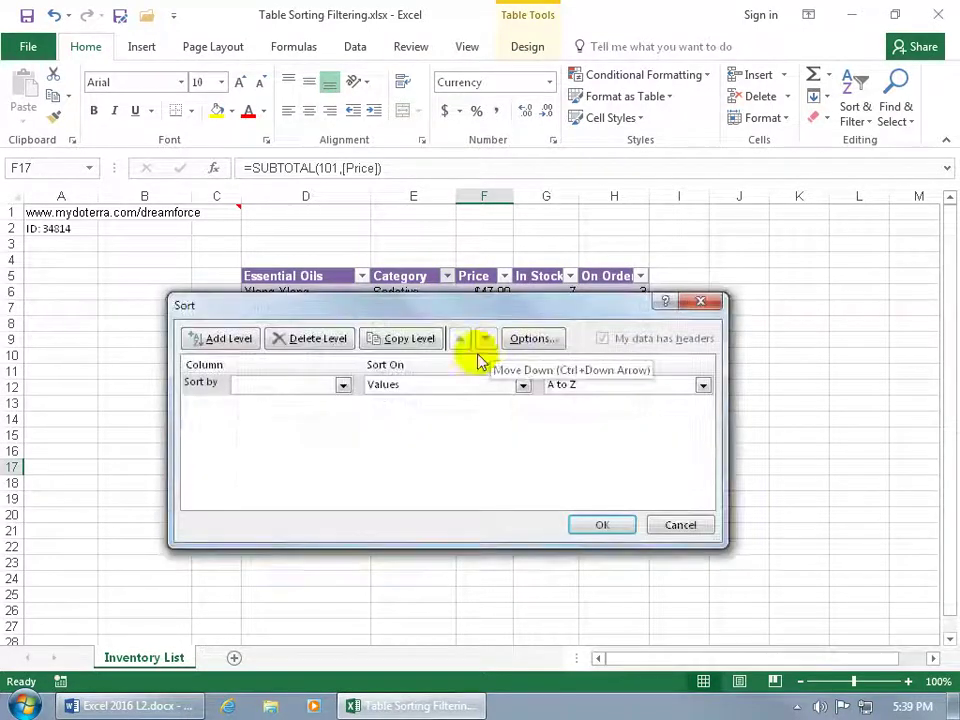
click(343, 384)
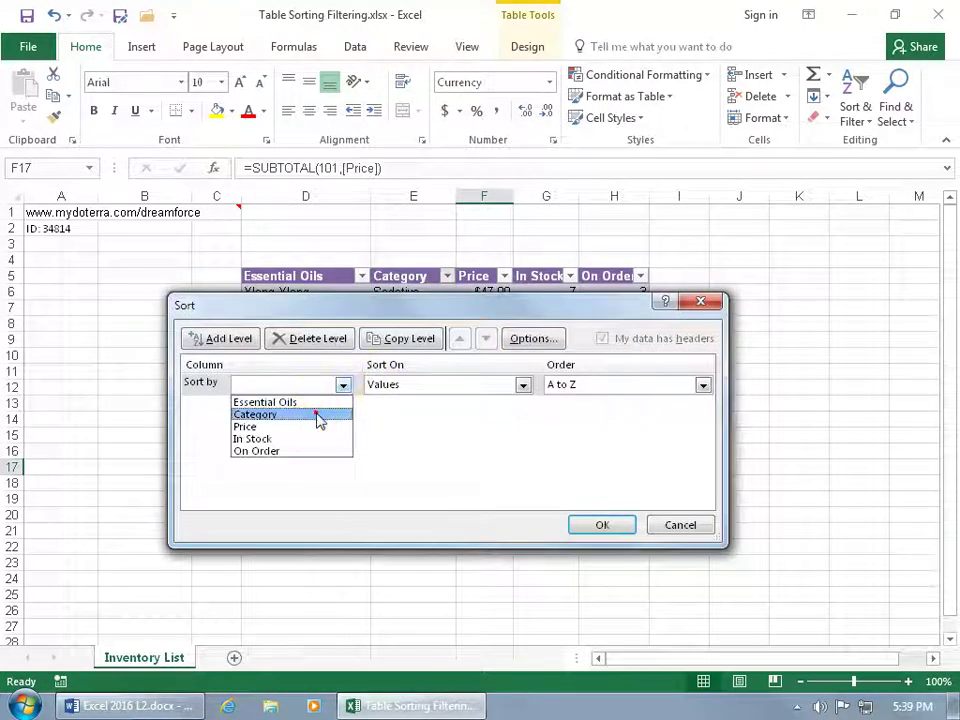
click(316, 414)
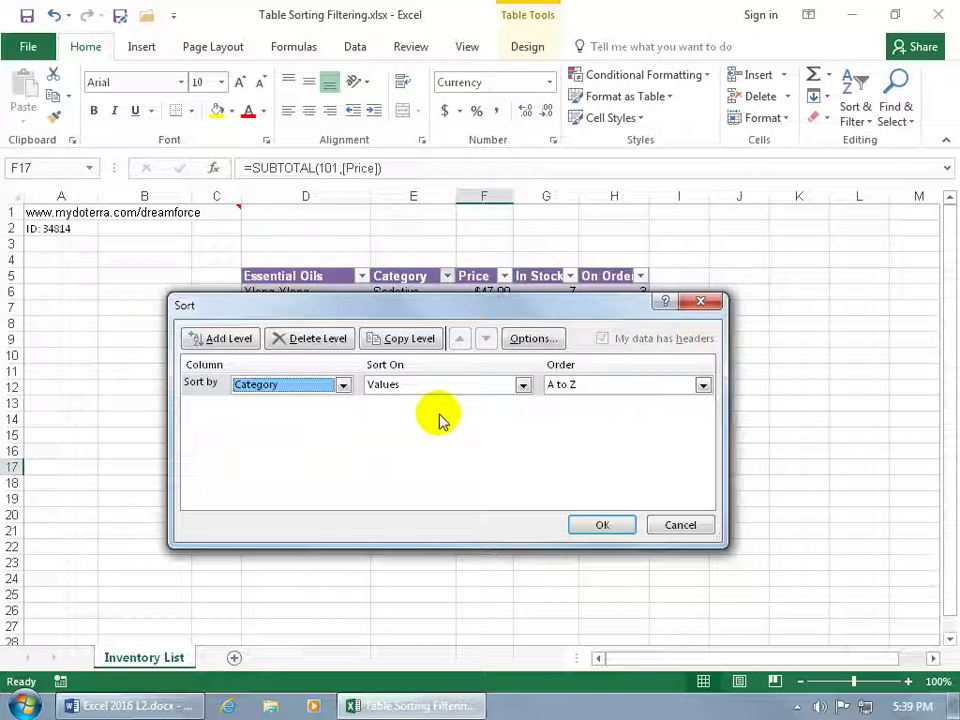
drag(412, 307, 505, 445)
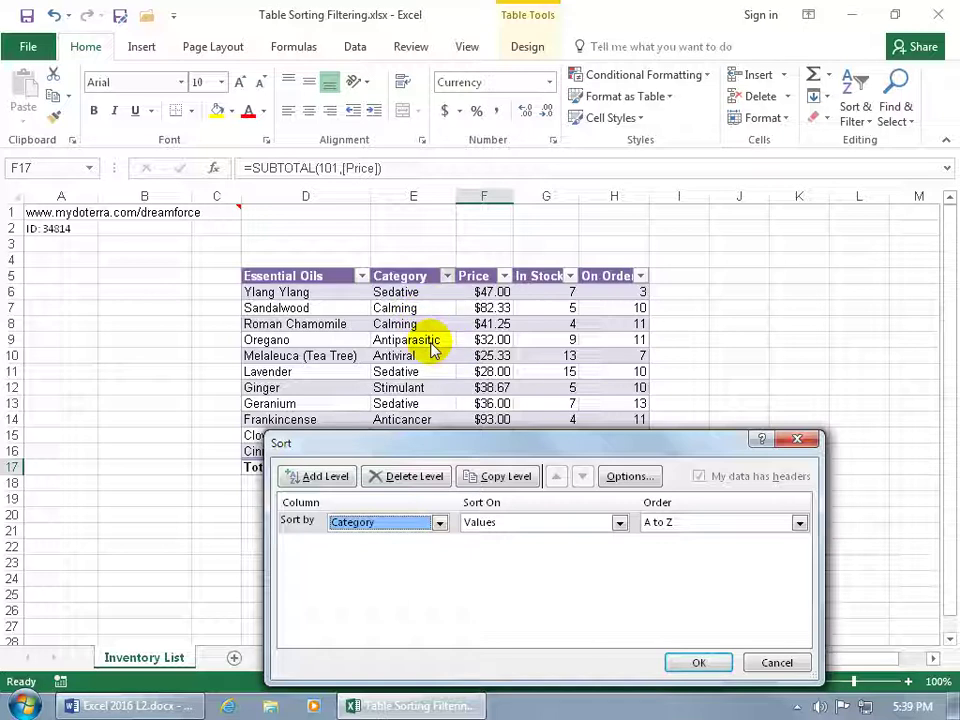
click(697, 664)
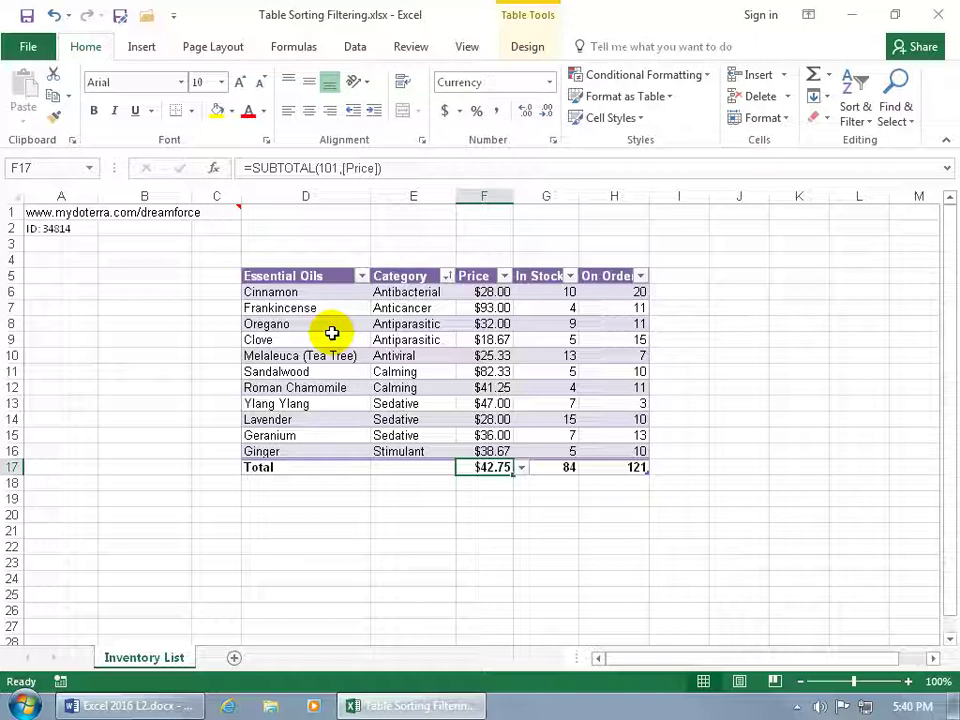
Step: Add a second custom sort level for Essential Oils, on values from A to Z, beneath the Category level and apply it
click(447, 276)
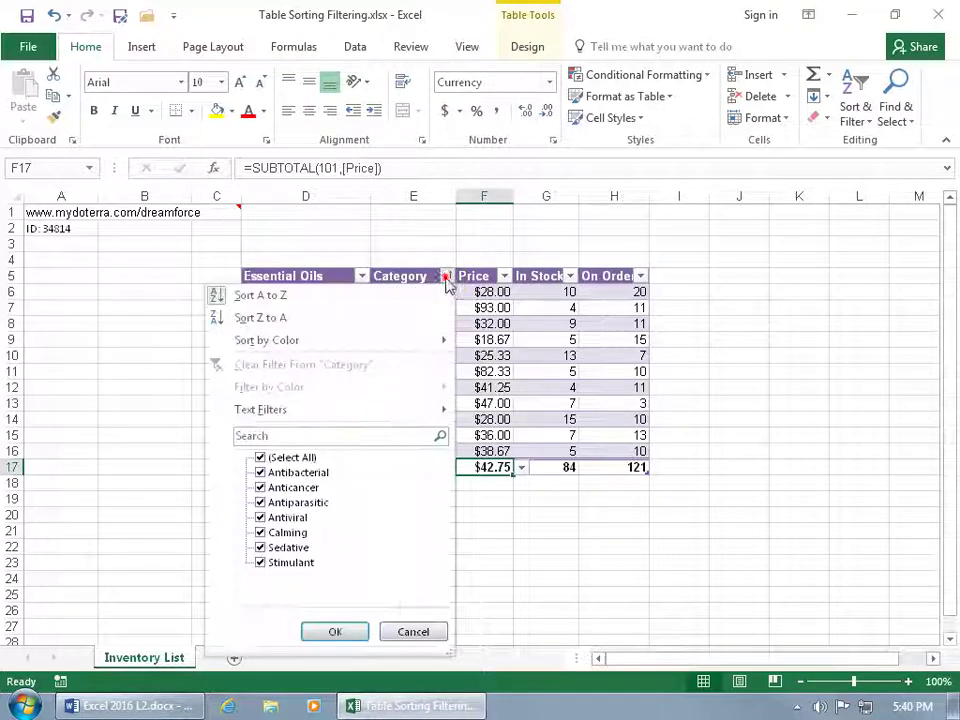
mouse_move(403, 339)
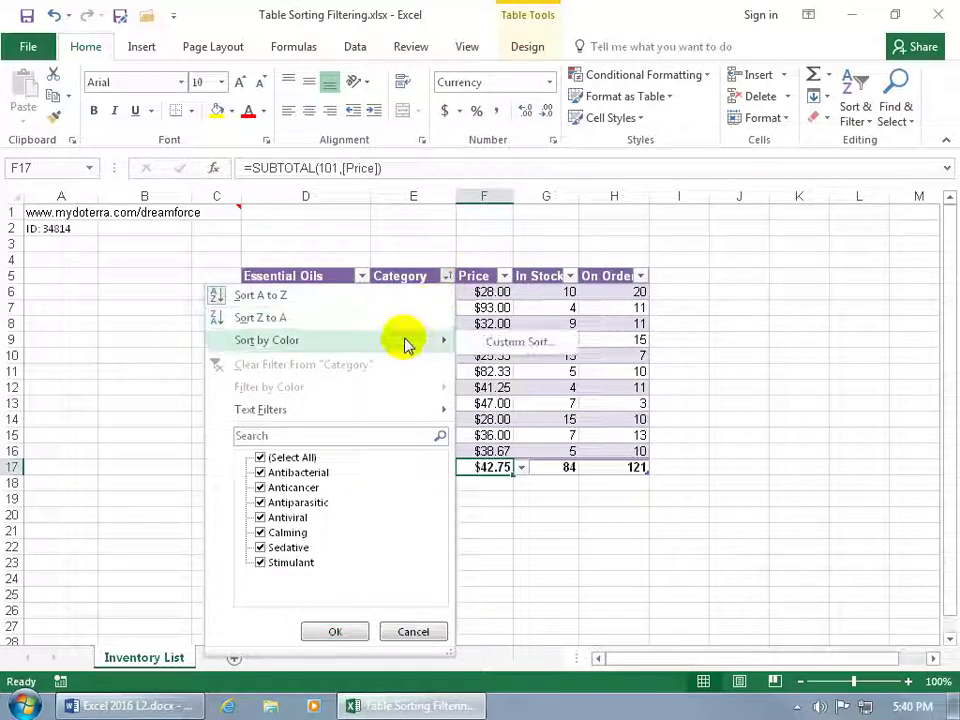
click(484, 342)
click(343, 476)
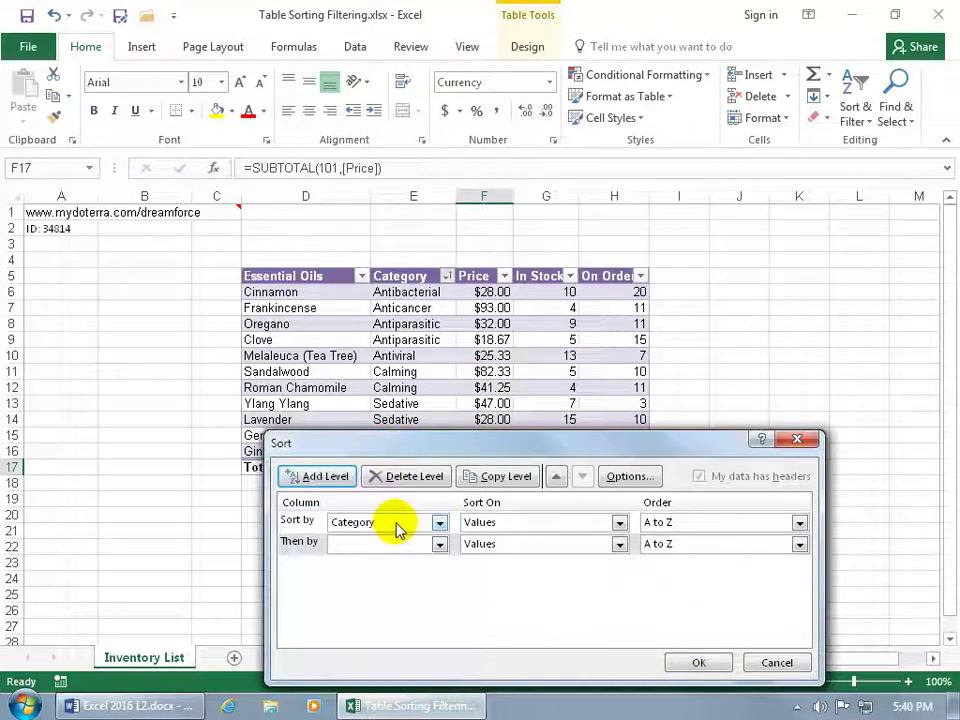
click(438, 544)
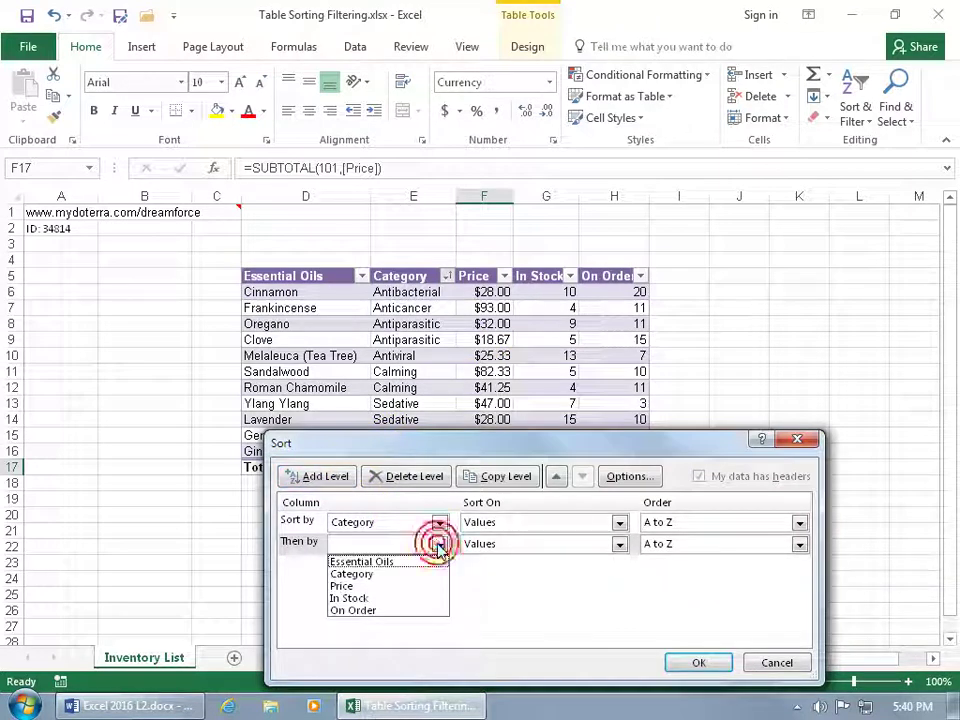
click(386, 561)
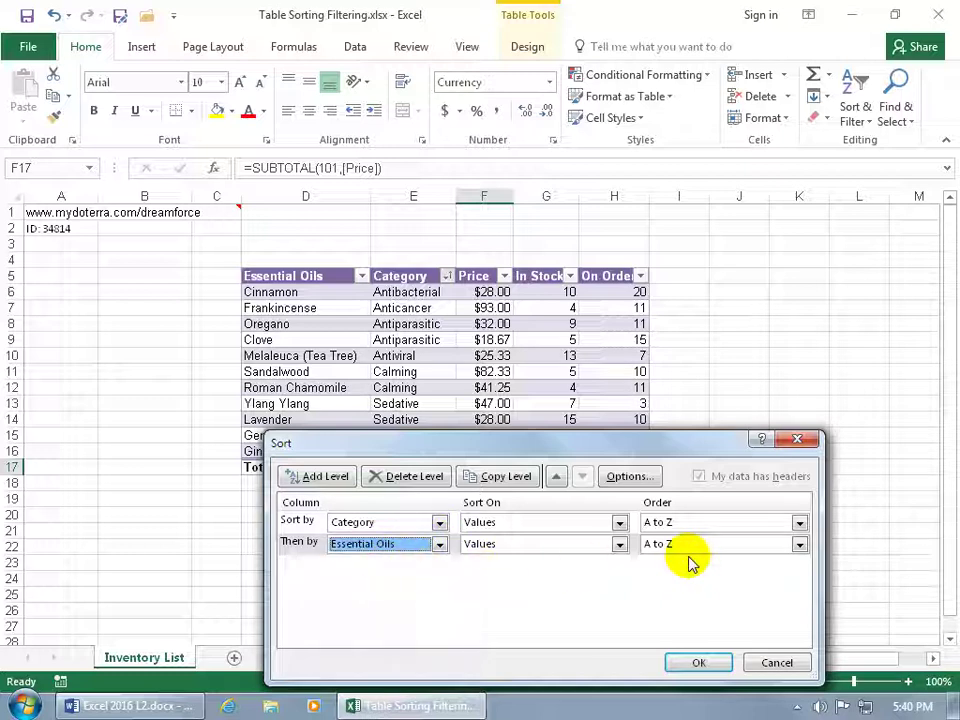
click(702, 663)
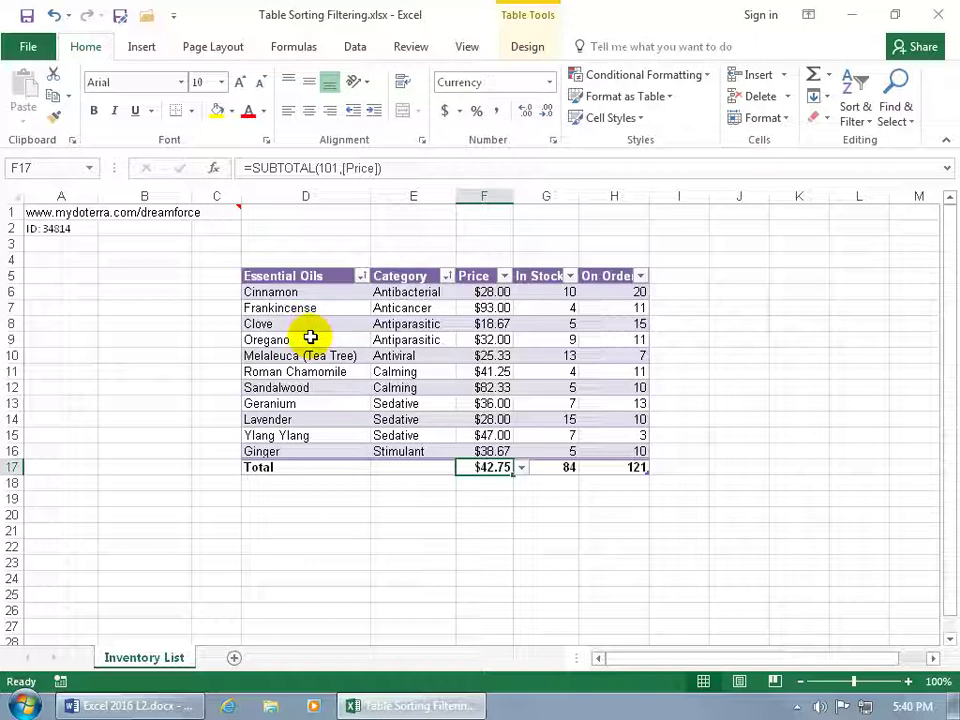
Step: Delete both the Category and Essential Oils levels from the custom sort settings and apply the change
click(362, 276)
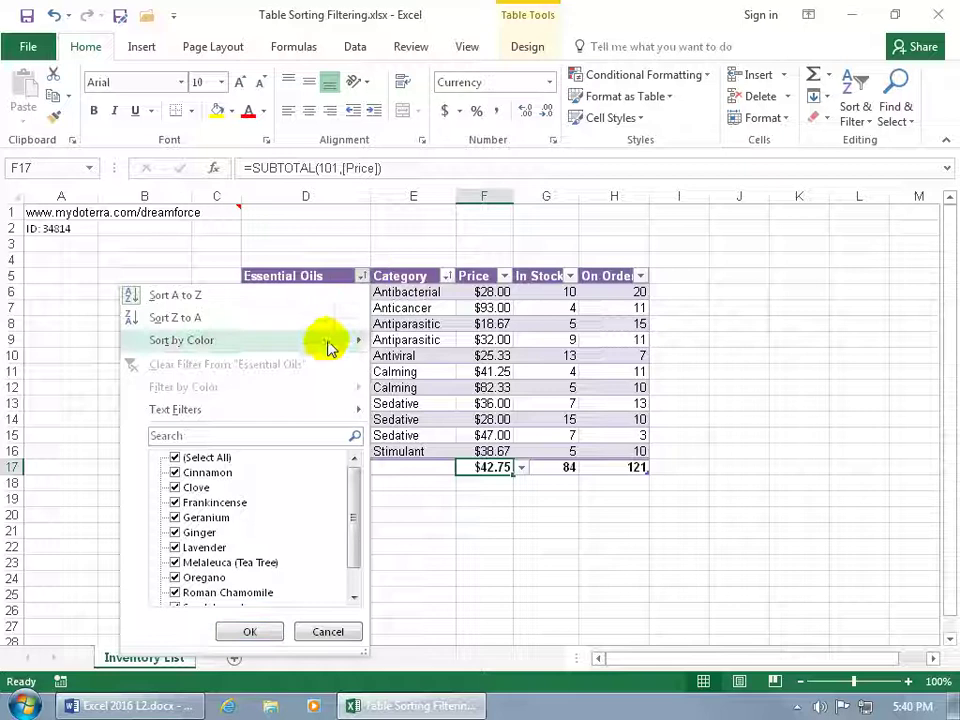
mouse_move(328, 342)
click(424, 341)
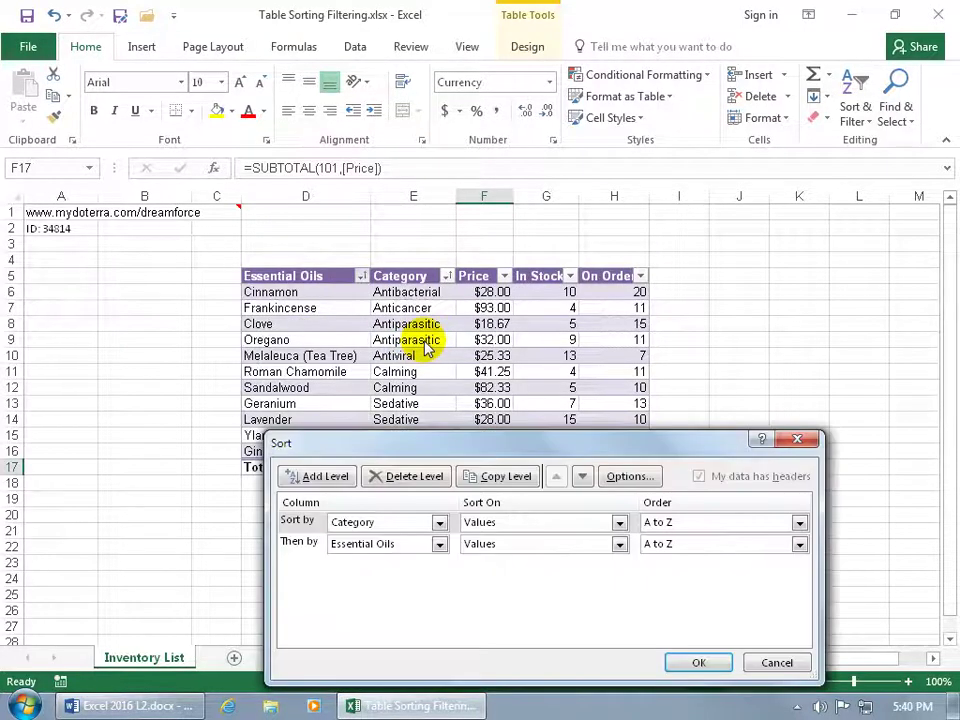
click(418, 478)
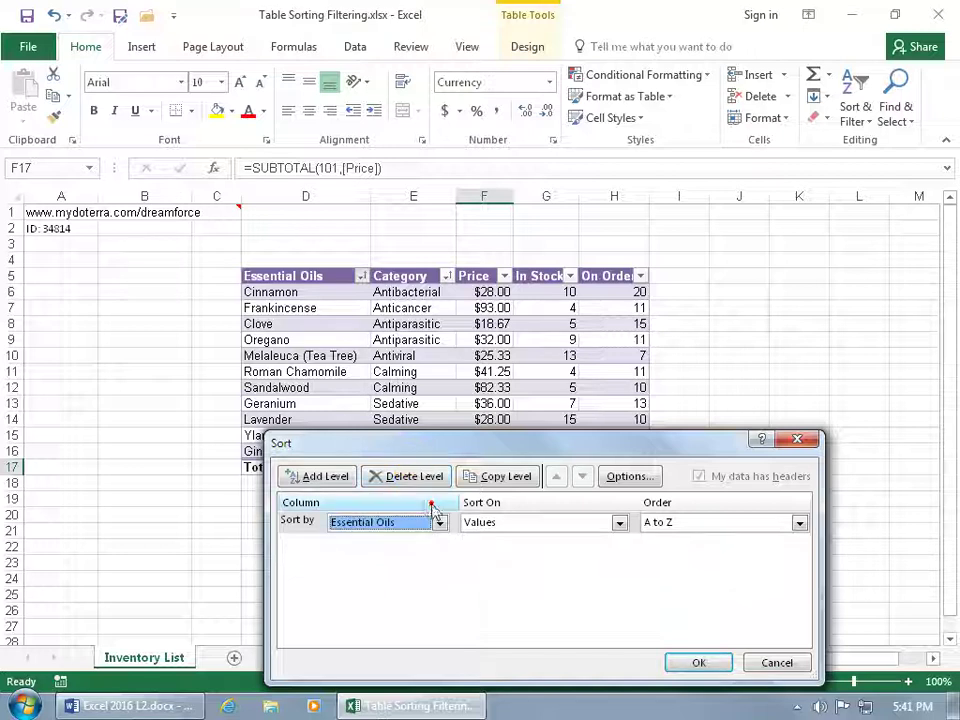
click(414, 480)
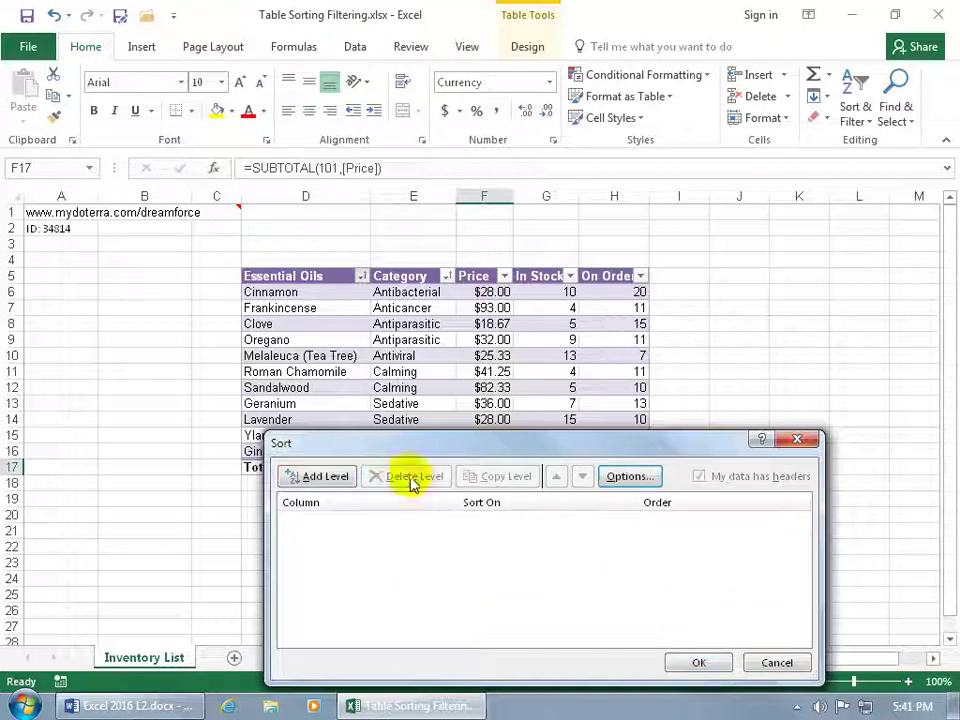
click(692, 661)
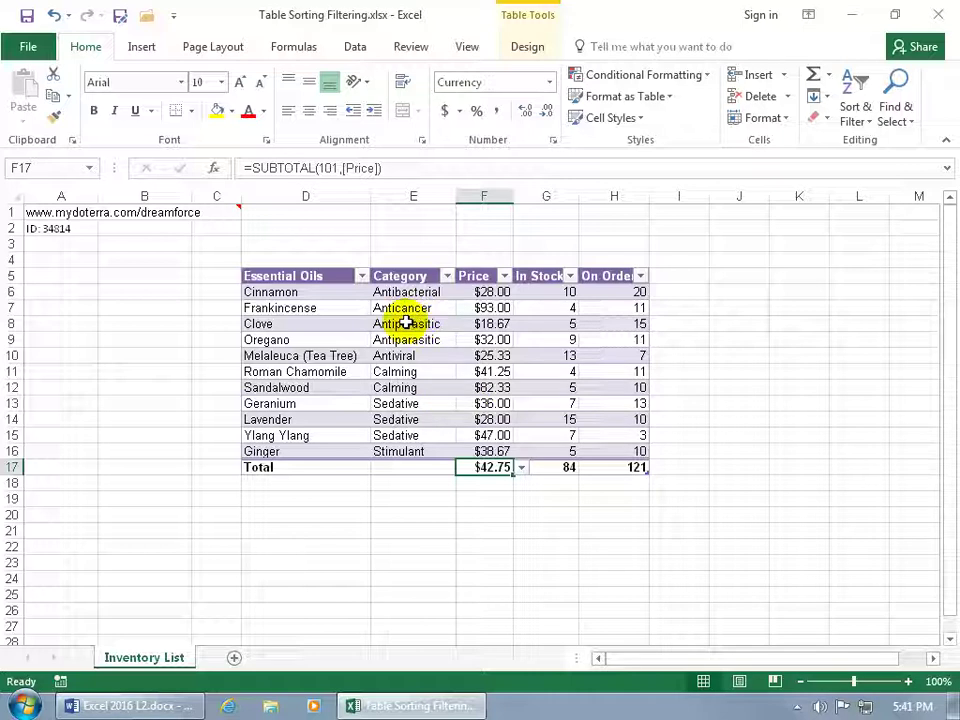
Step: Sort the table by Essential Oils from A to Z, and remove that level from the custom sort settings
click(360, 278)
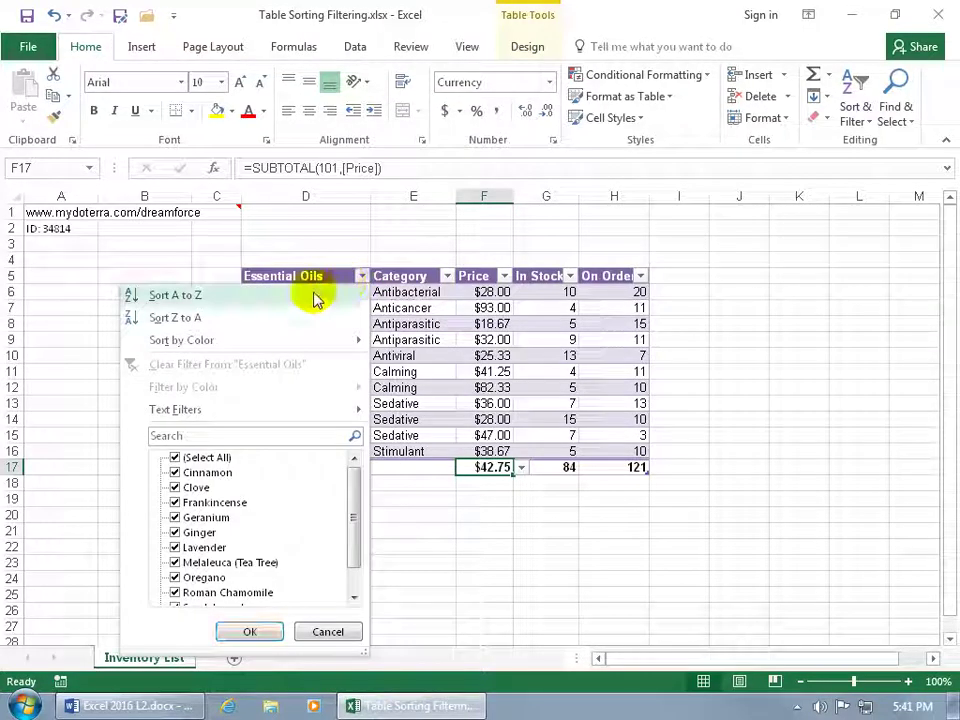
click(313, 298)
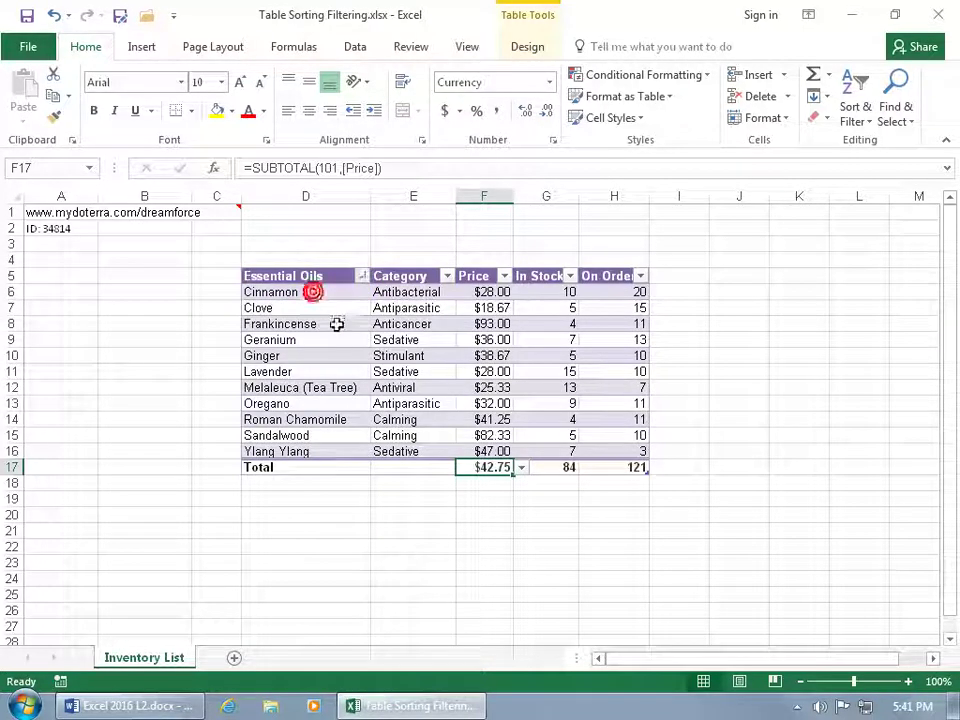
click(362, 278)
mouse_move(322, 345)
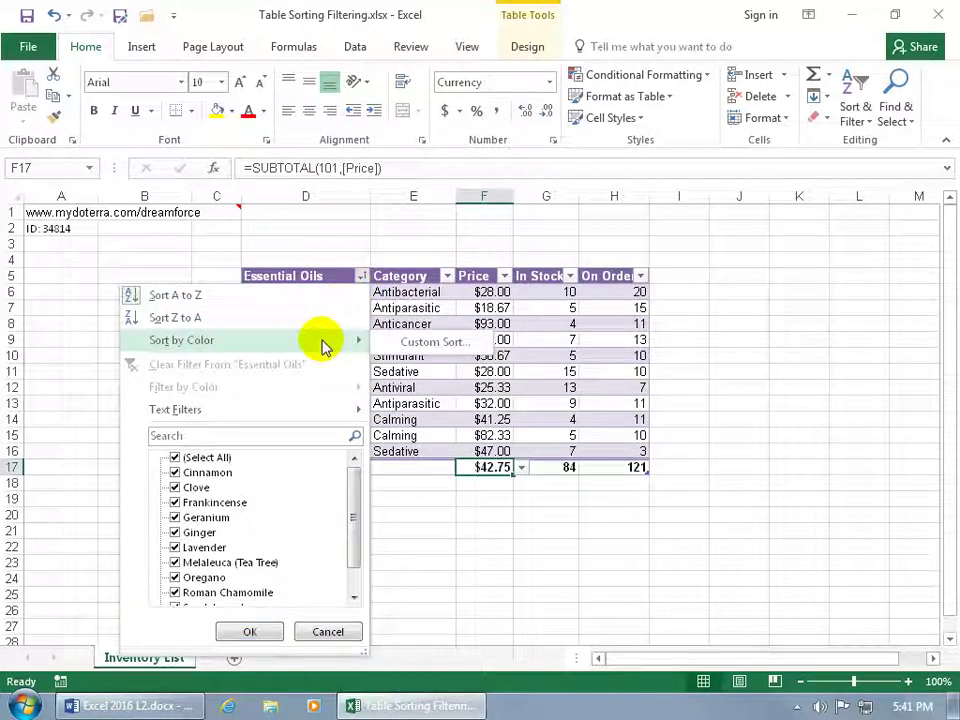
click(398, 342)
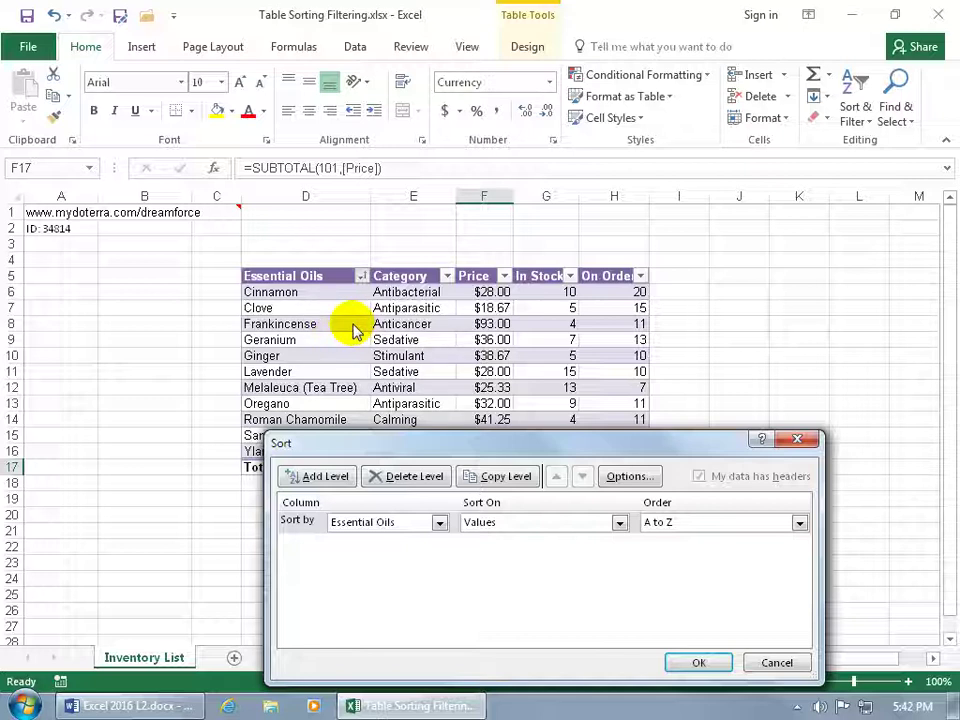
click(421, 477)
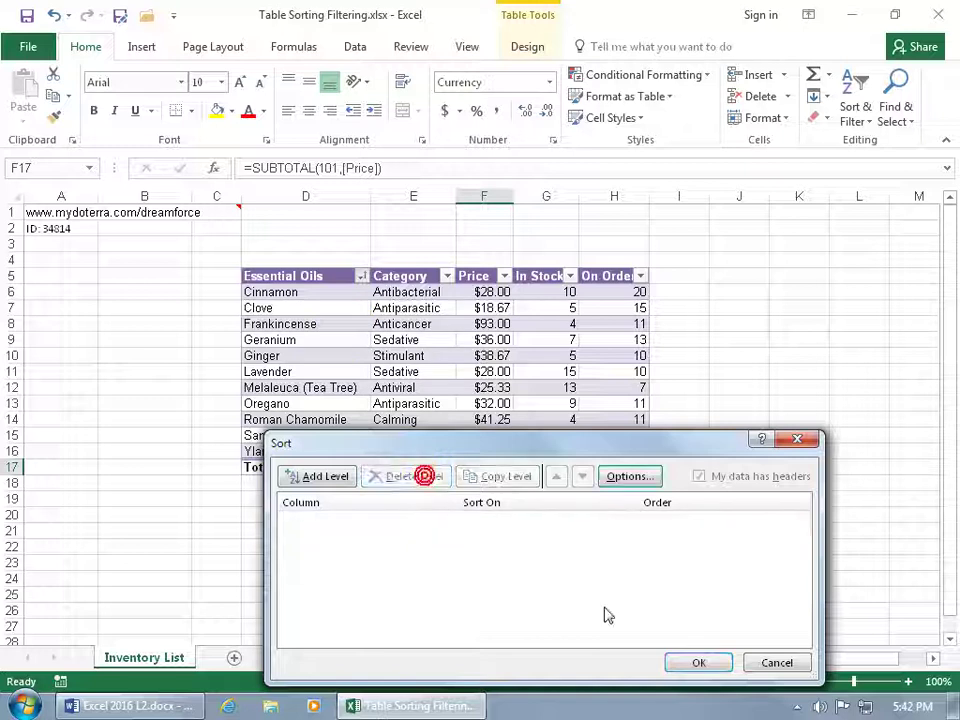
click(697, 664)
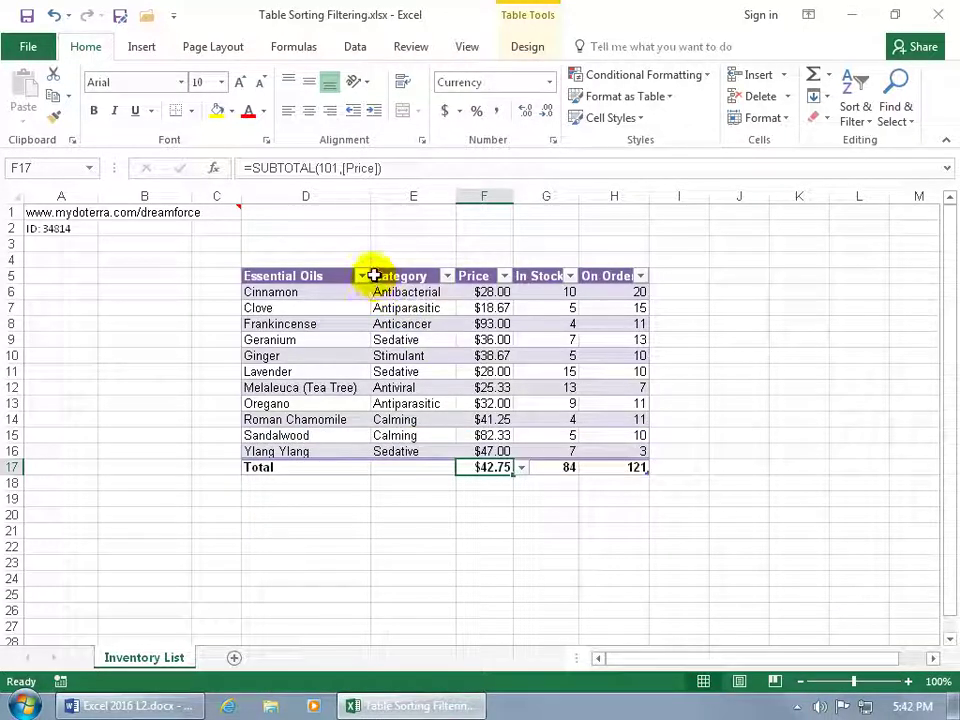